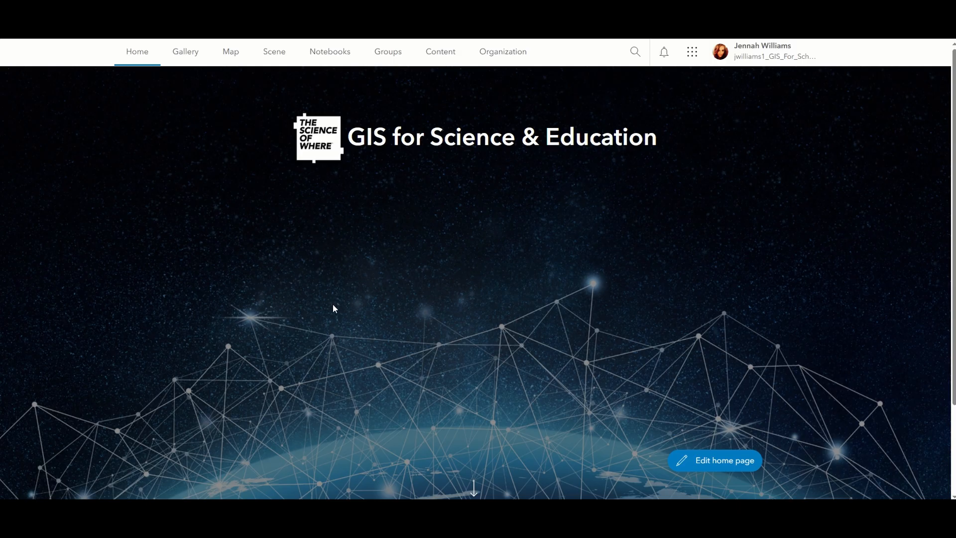
Step: Open a new map and browse the layers available from ArcGIS Online
{"action": "left_click", "coordinate": [229, 61]}
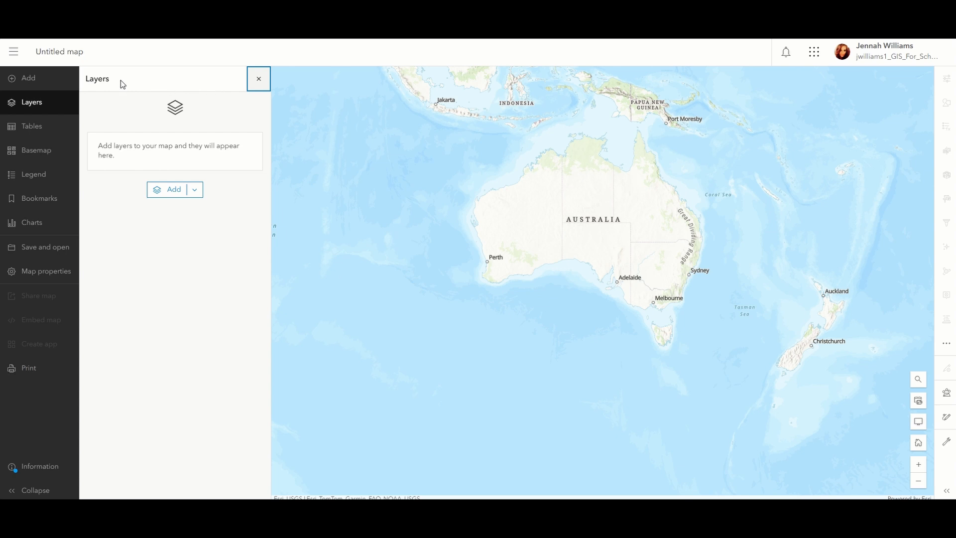
{"action": "left_click", "coordinate": [41, 83]}
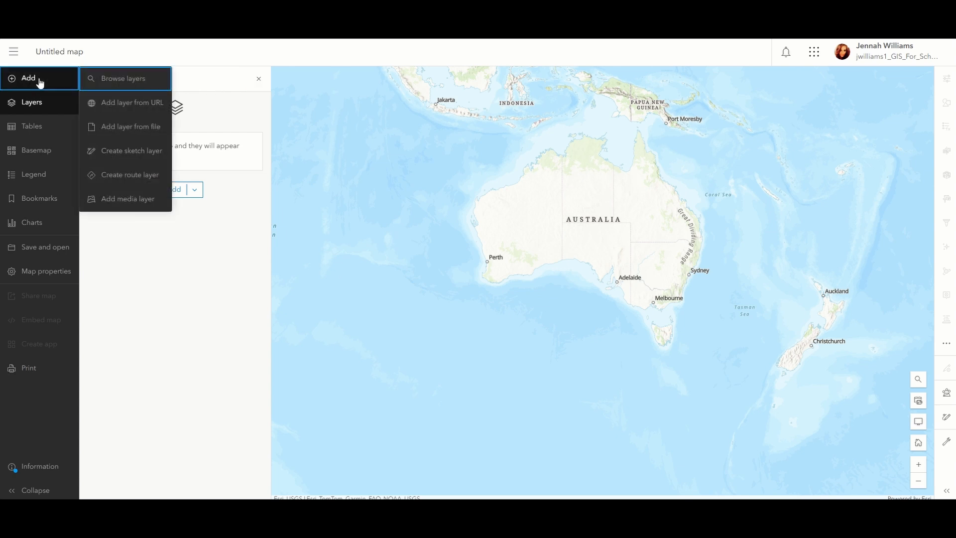
{"action": "left_click", "coordinate": [162, 79]}
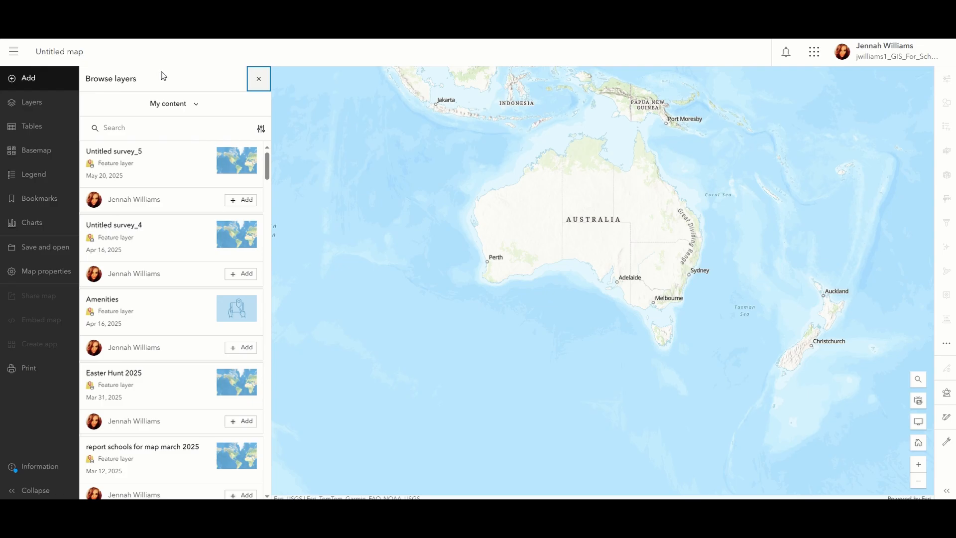
{"action": "left_click", "coordinate": [194, 106]}
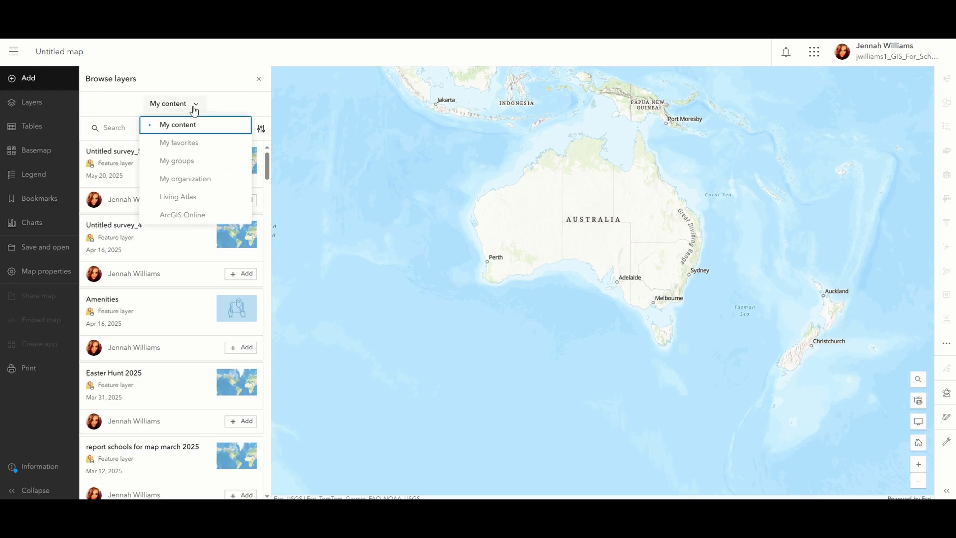
{"action": "left_click", "coordinate": [213, 215]}
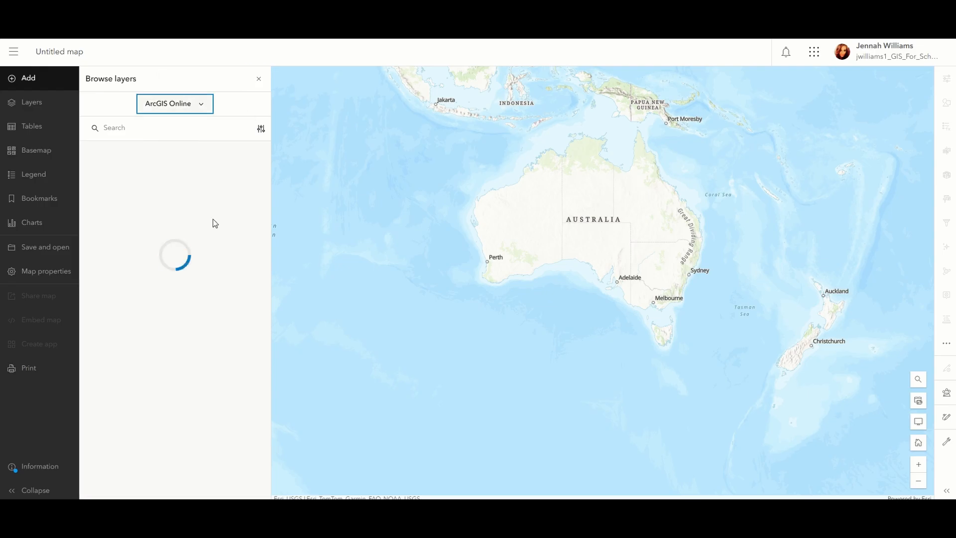
Step: Search for "abs" layers and add ABS Income (including government allowances) by 2021 LGA Nov 2023 to the map
{"action": "left_click", "coordinate": [206, 138]}
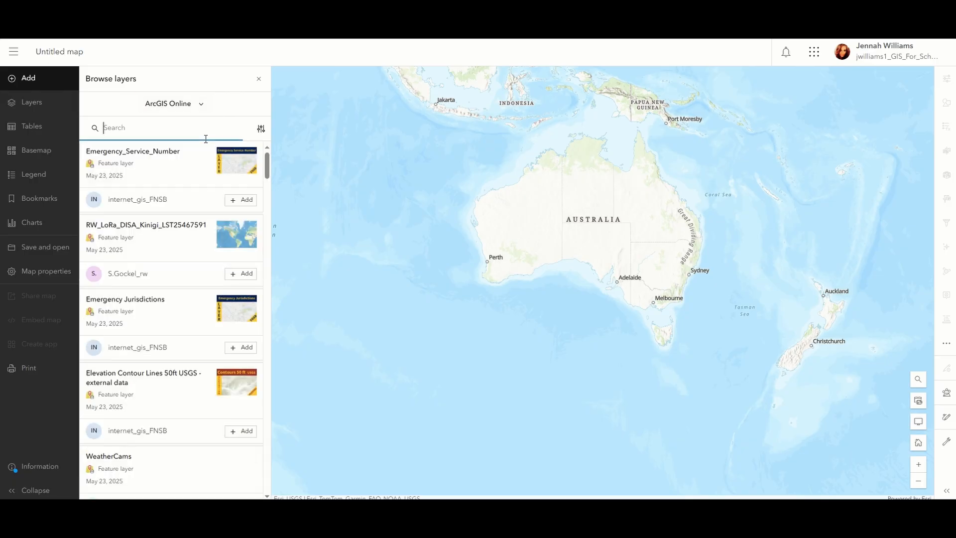
{"action": "type", "text": "abs"}
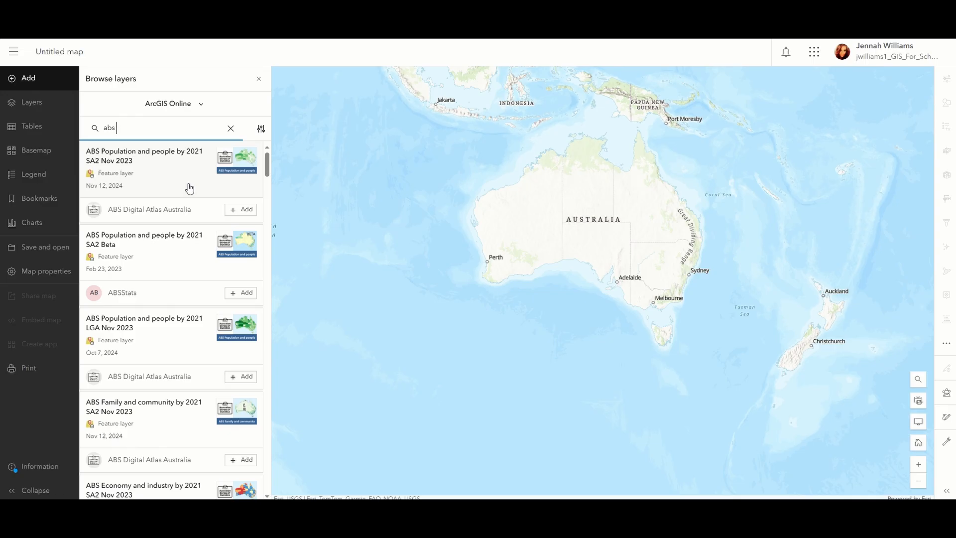
{"action": "scroll", "coordinate": [182, 234], "scroll_direction": "down", "scroll_amount": 6}
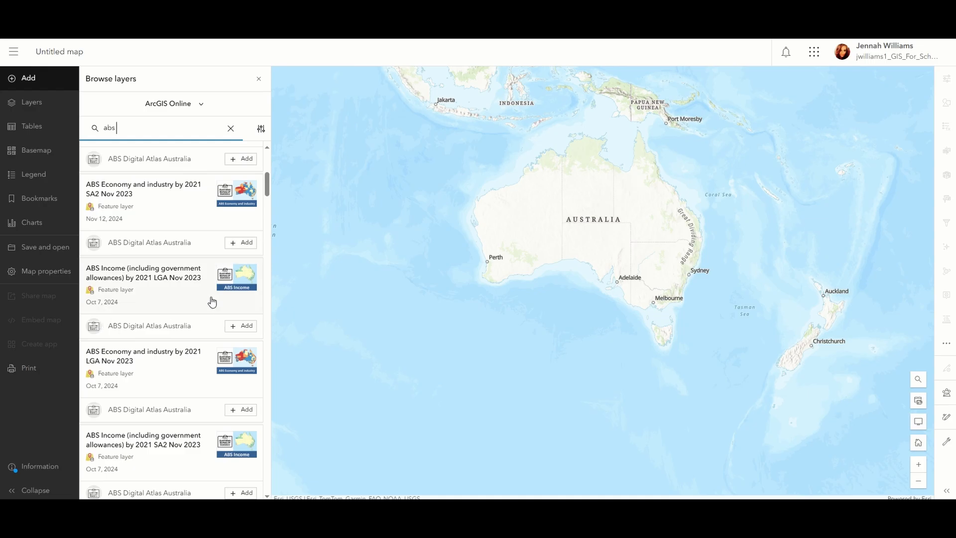
{"action": "left_click", "coordinate": [254, 331]}
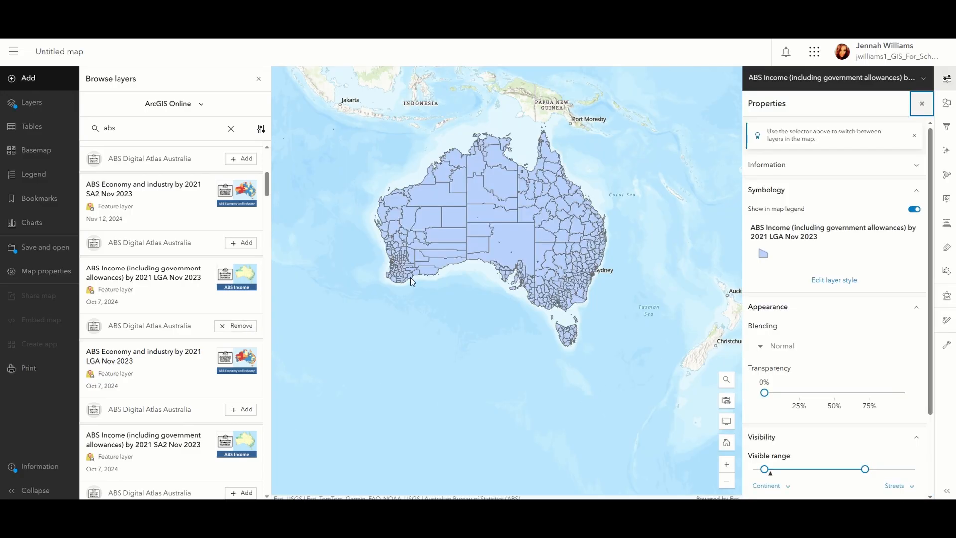
{"action": "left_click", "coordinate": [258, 78]}
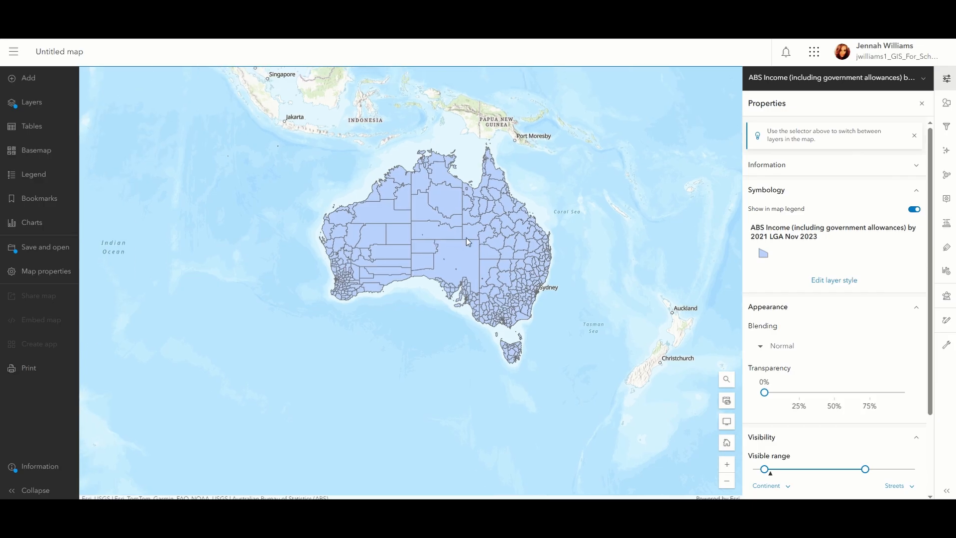
{"action": "scroll", "coordinate": [468, 242], "scroll_direction": "up", "scroll_amount": 3}
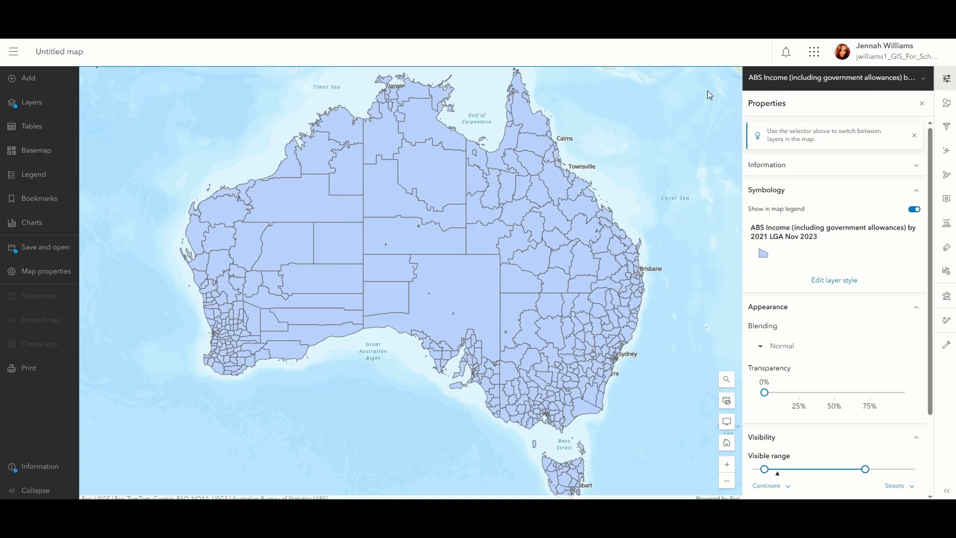
Step: Style the ABS Income layer by the field Median equivalised total household income (weekly) ($) (Data year: 2021)
{"action": "left_click", "coordinate": [944, 105]}
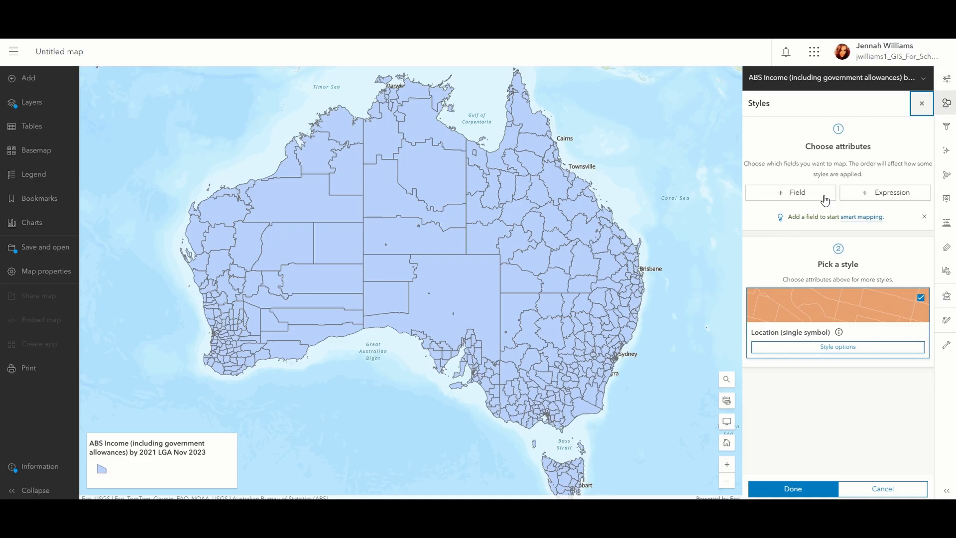
{"action": "left_click", "coordinate": [788, 194]}
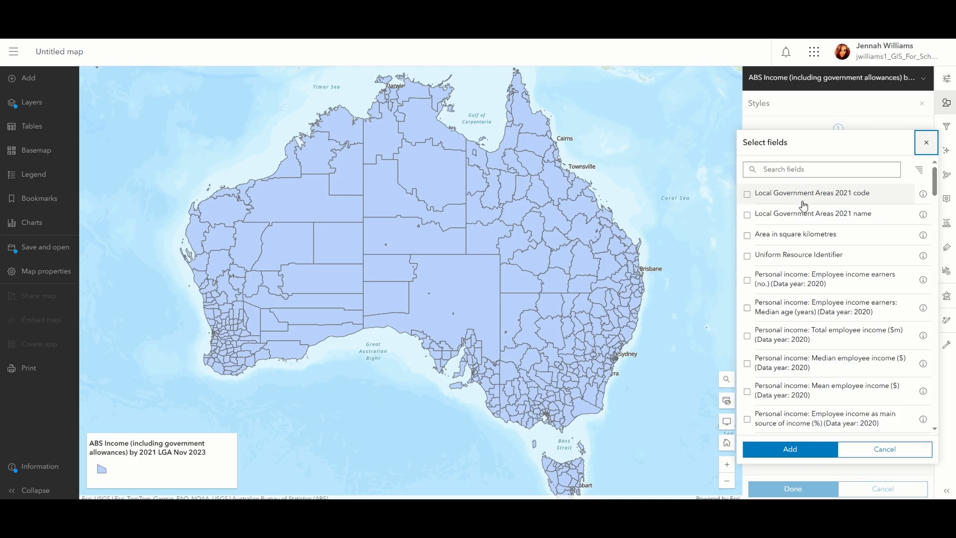
{"action": "scroll", "coordinate": [839, 273], "scroll_direction": "down", "scroll_amount": 3}
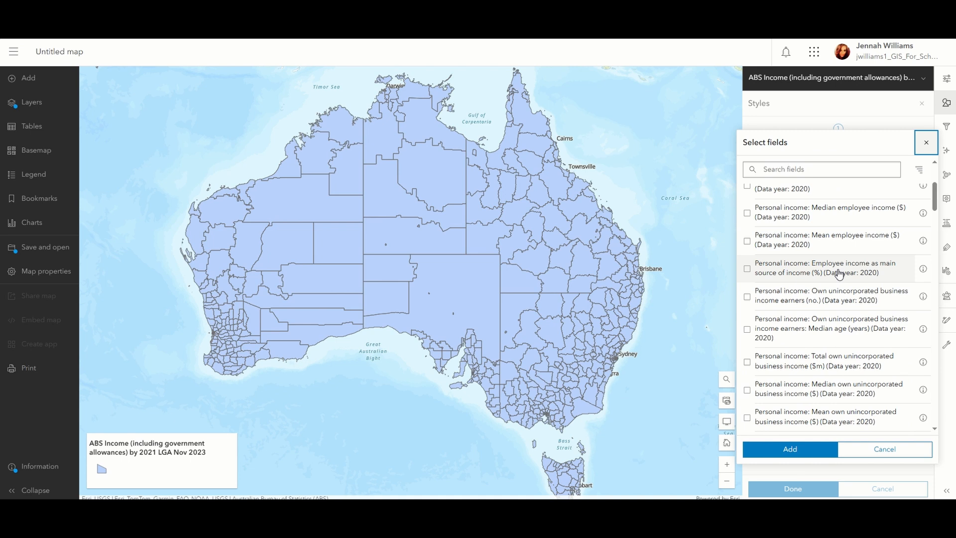
{"action": "scroll", "coordinate": [839, 274], "scroll_direction": "down", "scroll_amount": 3}
{"action": "scroll", "coordinate": [836, 274], "scroll_direction": "down", "scroll_amount": 7}
{"action": "scroll", "coordinate": [836, 291], "scroll_direction": "down", "scroll_amount": 3}
{"action": "scroll", "coordinate": [835, 290], "scroll_direction": "down", "scroll_amount": 7}
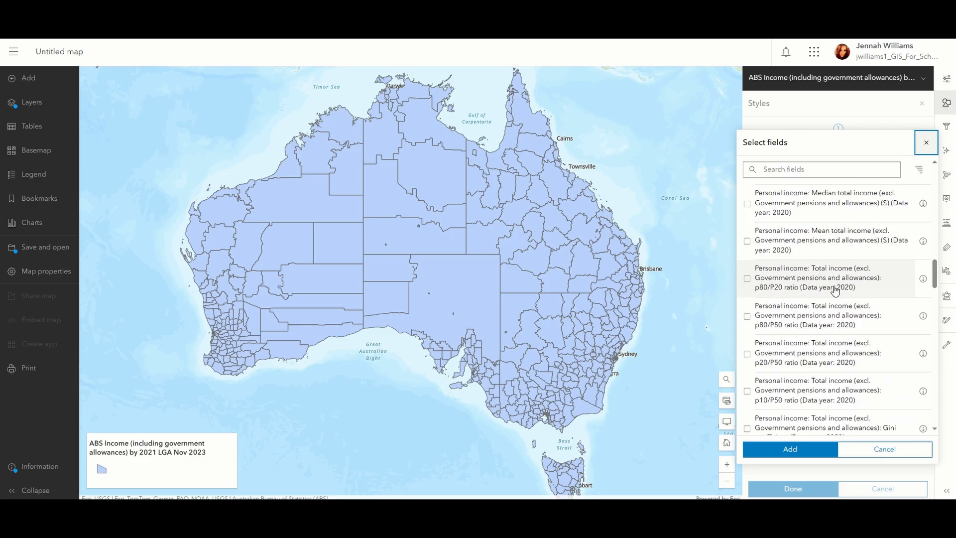
{"action": "scroll", "coordinate": [836, 315], "scroll_direction": "down", "scroll_amount": 10}
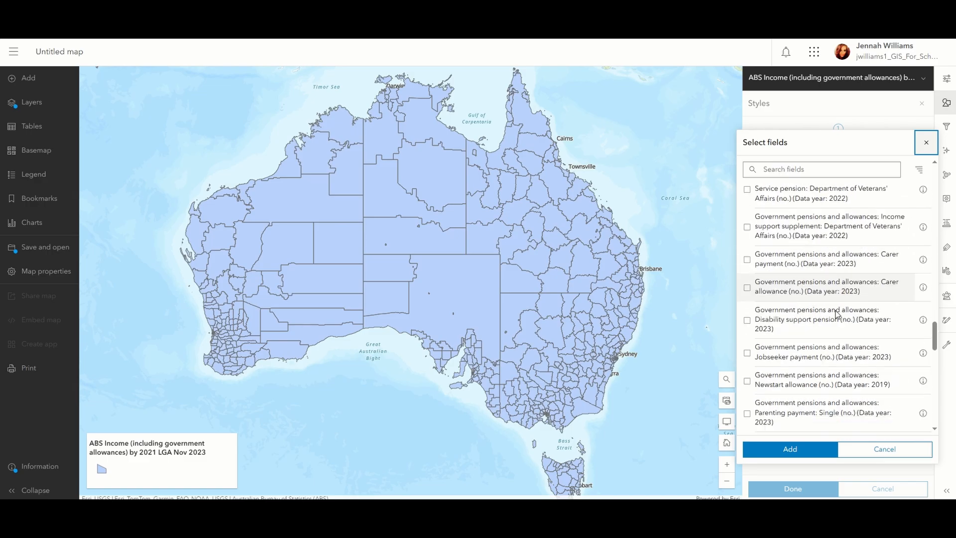
{"action": "scroll", "coordinate": [838, 313], "scroll_direction": "down", "scroll_amount": 4}
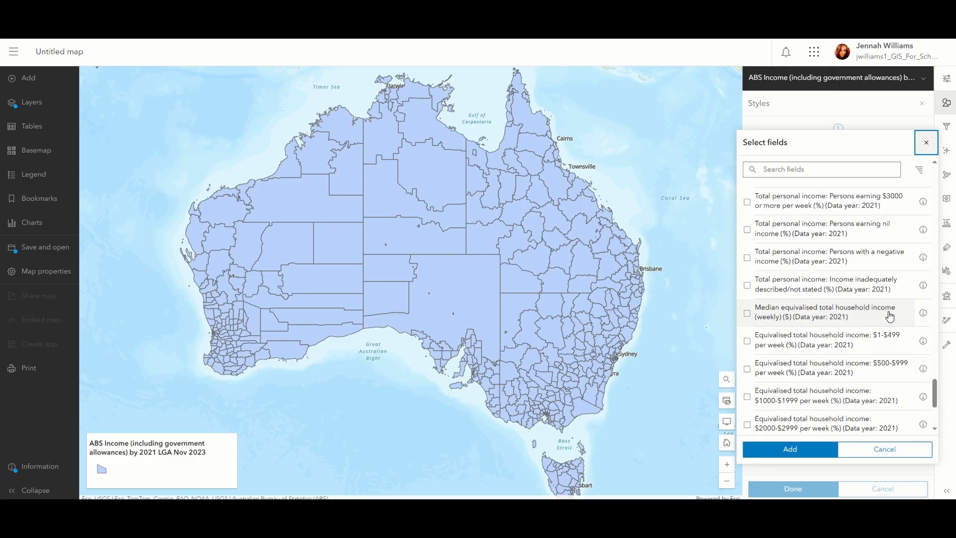
{"action": "left_click", "coordinate": [752, 317]}
{"action": "left_click", "coordinate": [753, 317]}
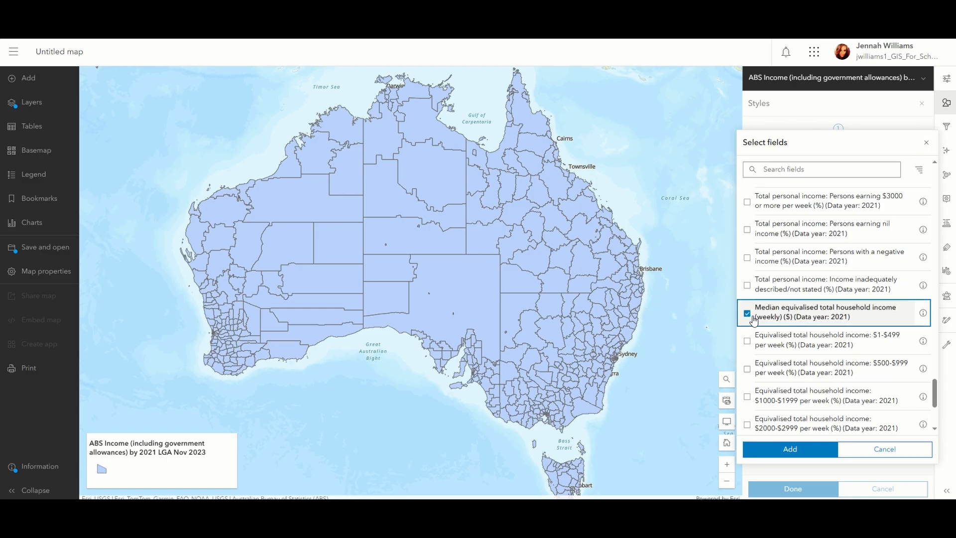
{"action": "left_click", "coordinate": [813, 451]}
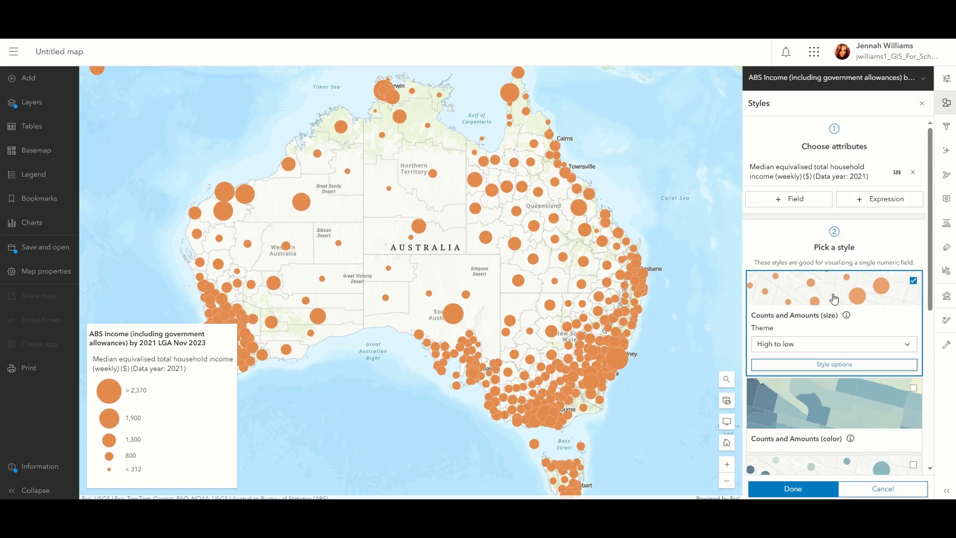
Step: Apply the Counts and Amounts (color) style to the income layer and choose the pale green to teal color ramp
{"action": "scroll", "coordinate": [834, 299], "scroll_direction": "down", "scroll_amount": 4}
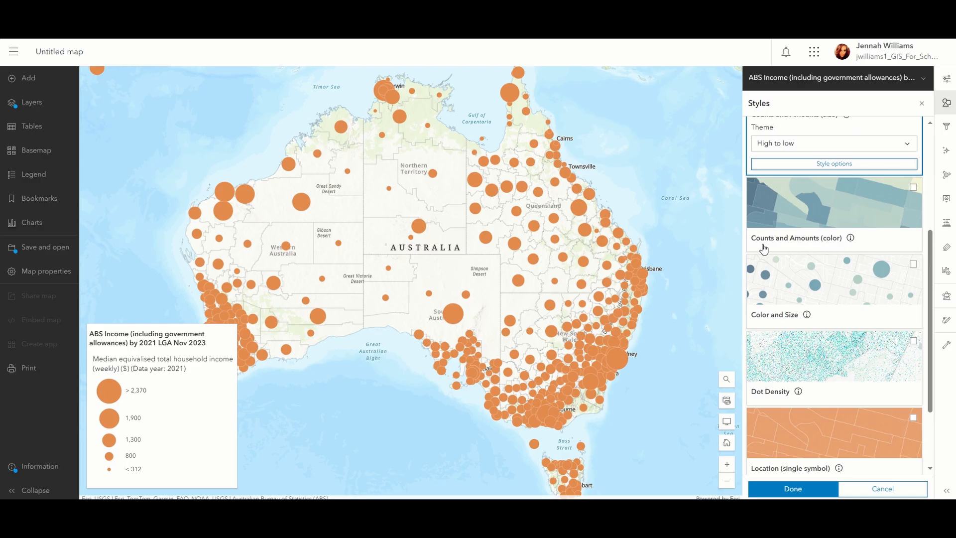
{"action": "left_click", "coordinate": [913, 187]}
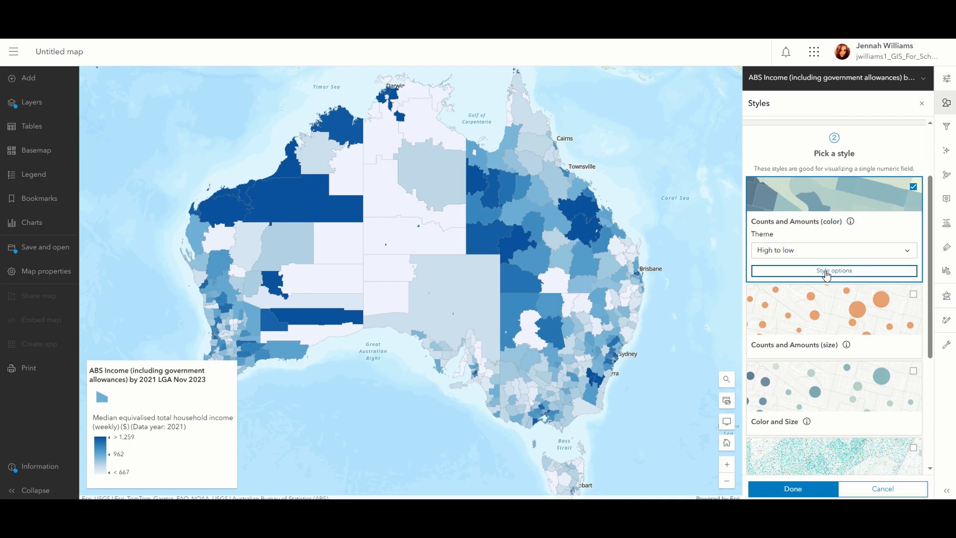
{"action": "left_click", "coordinate": [859, 272]}
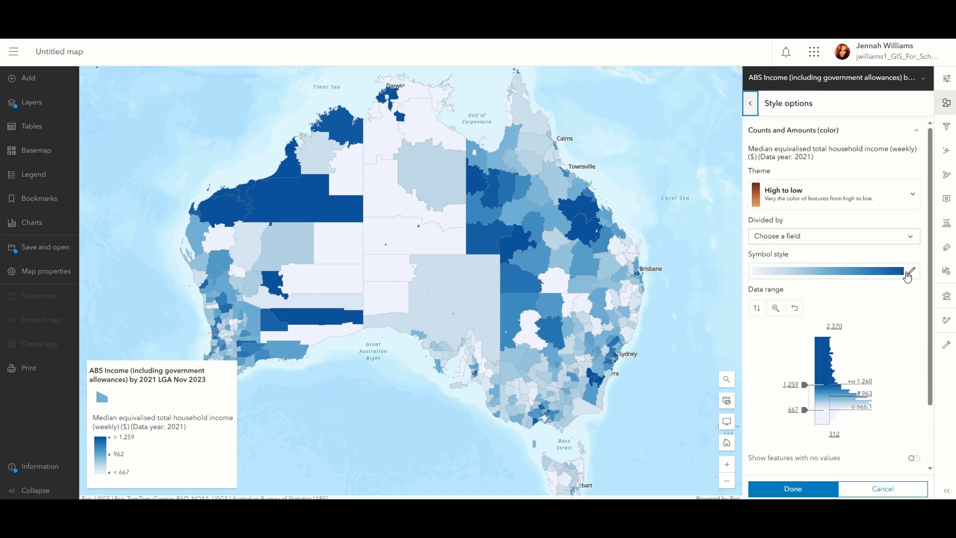
{"action": "left_click", "coordinate": [911, 270]}
{"action": "left_click", "coordinate": [728, 229]}
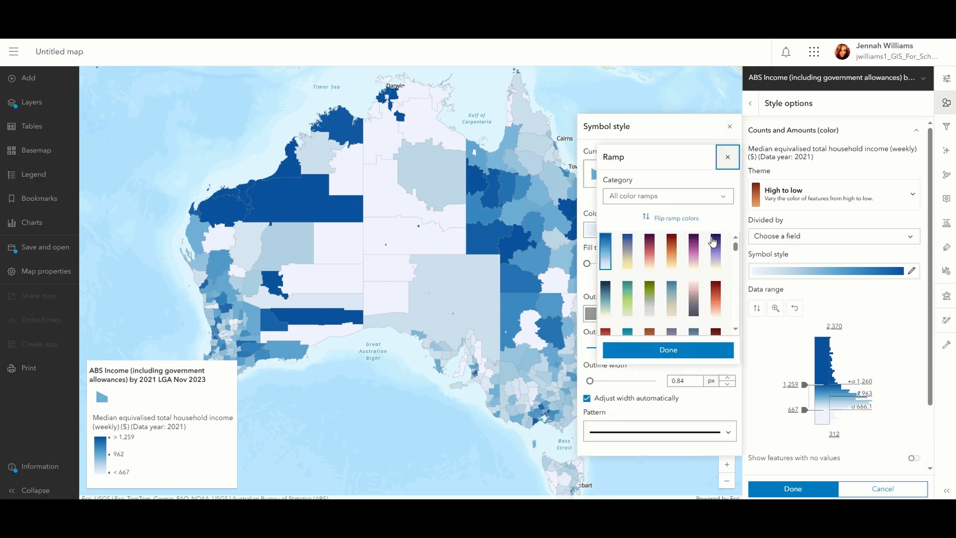
{"action": "left_click", "coordinate": [628, 297]}
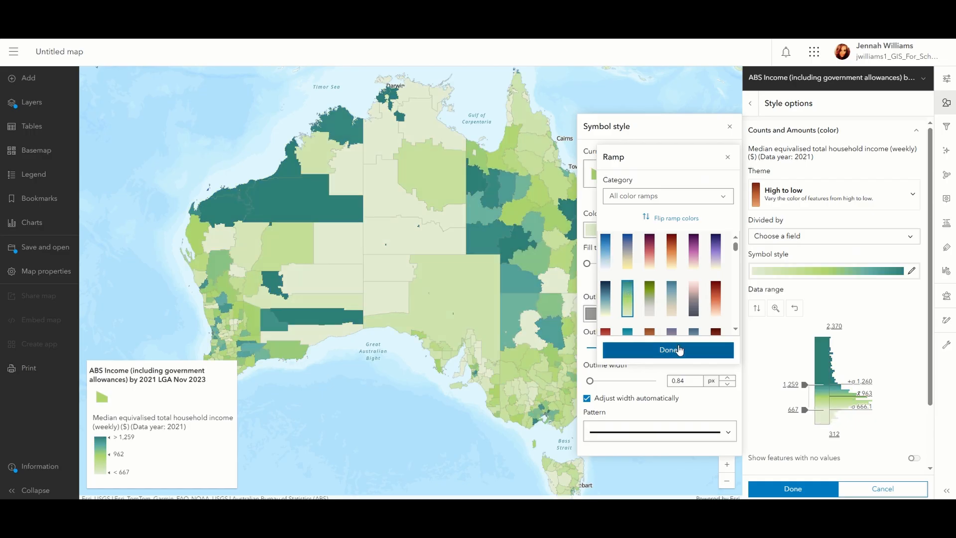
{"action": "left_click", "coordinate": [678, 348]}
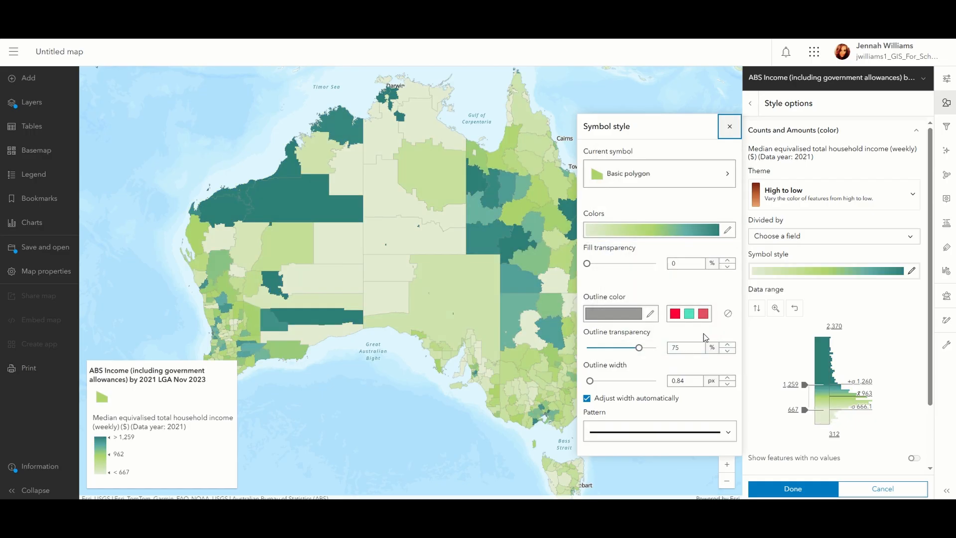
{"action": "left_click", "coordinate": [734, 132]}
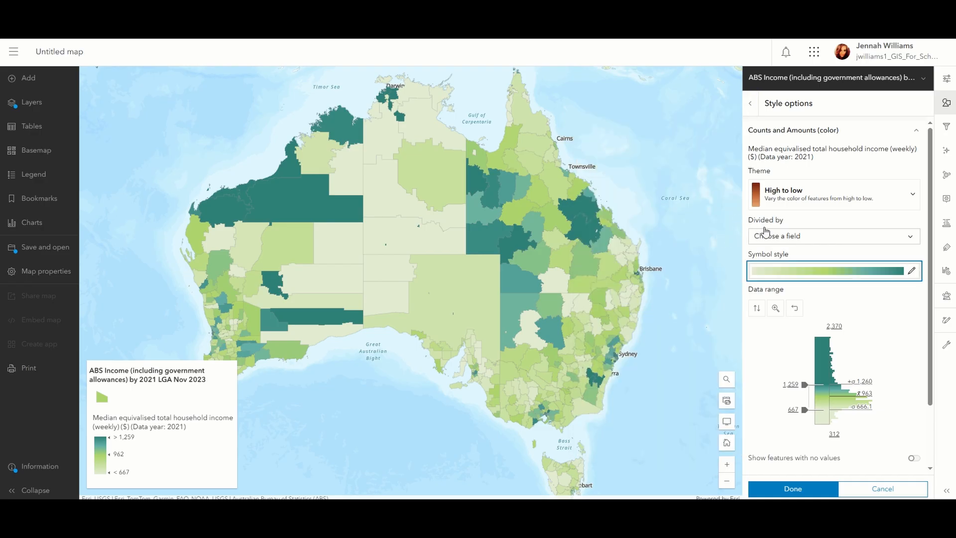
Step: Classify the income data by natural breaks into 4 classes and finish styling the layer
{"action": "scroll", "coordinate": [777, 237], "scroll_direction": "down", "scroll_amount": 1}
{"action": "scroll", "coordinate": [777, 237], "scroll_direction": "down", "scroll_amount": 3}
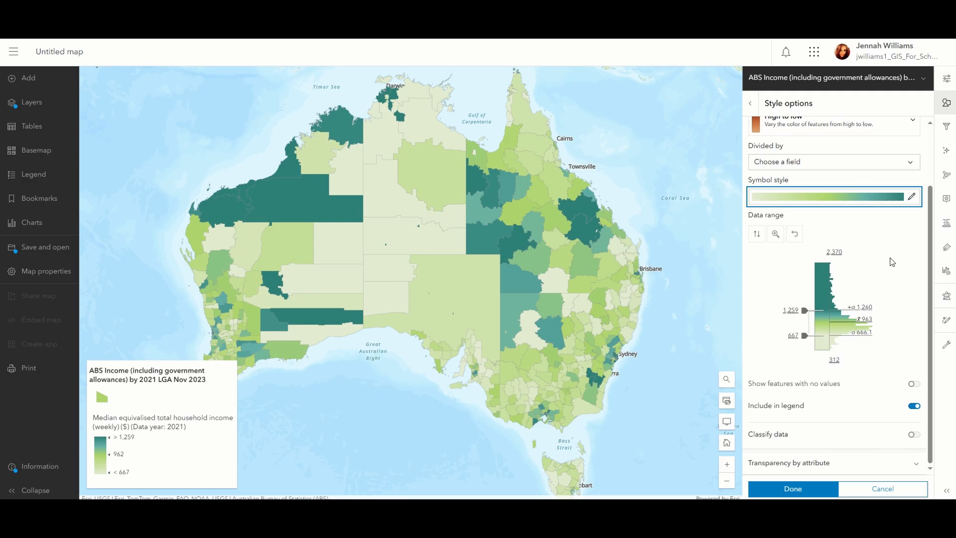
{"action": "scroll", "coordinate": [891, 261], "scroll_direction": "up", "scroll_amount": 3}
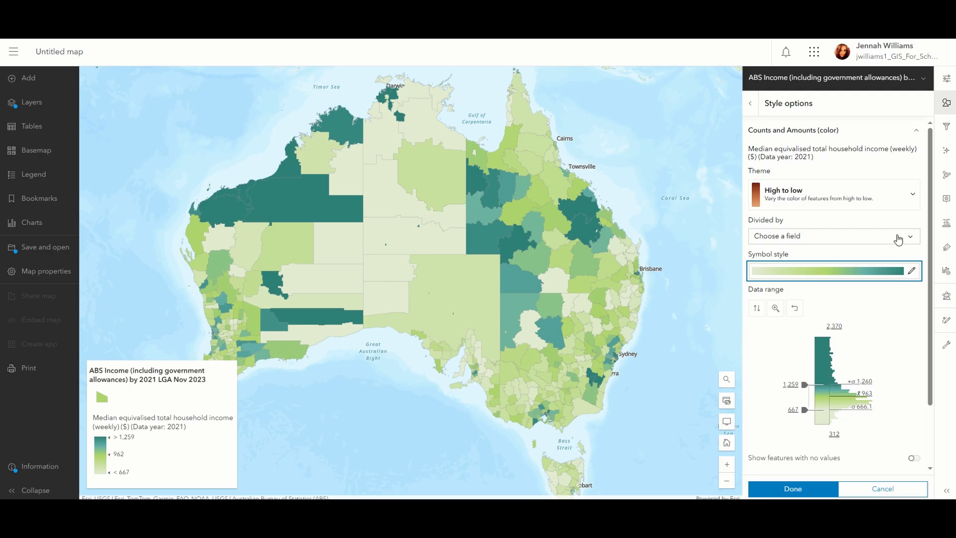
{"action": "scroll", "coordinate": [898, 240], "scroll_direction": "down", "scroll_amount": 3}
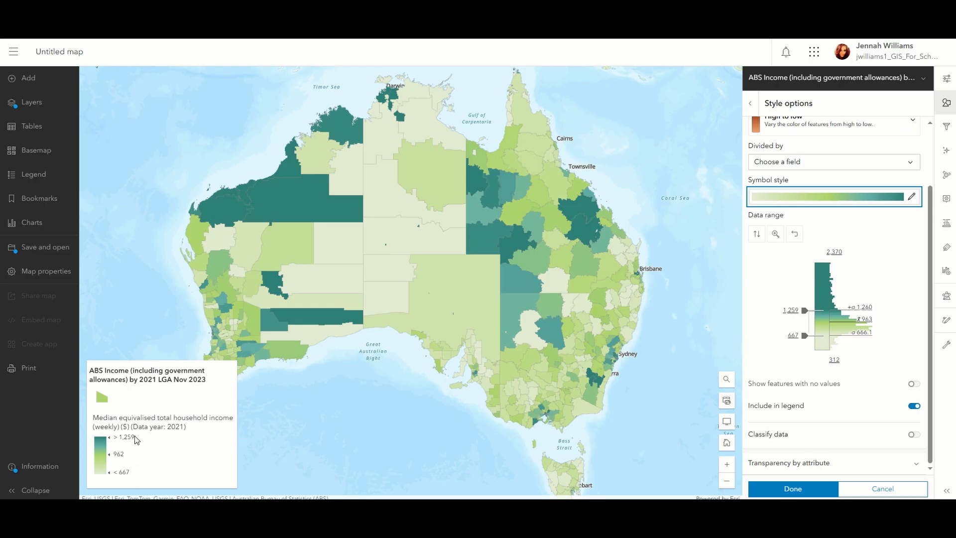
{"action": "left_click", "coordinate": [914, 434]}
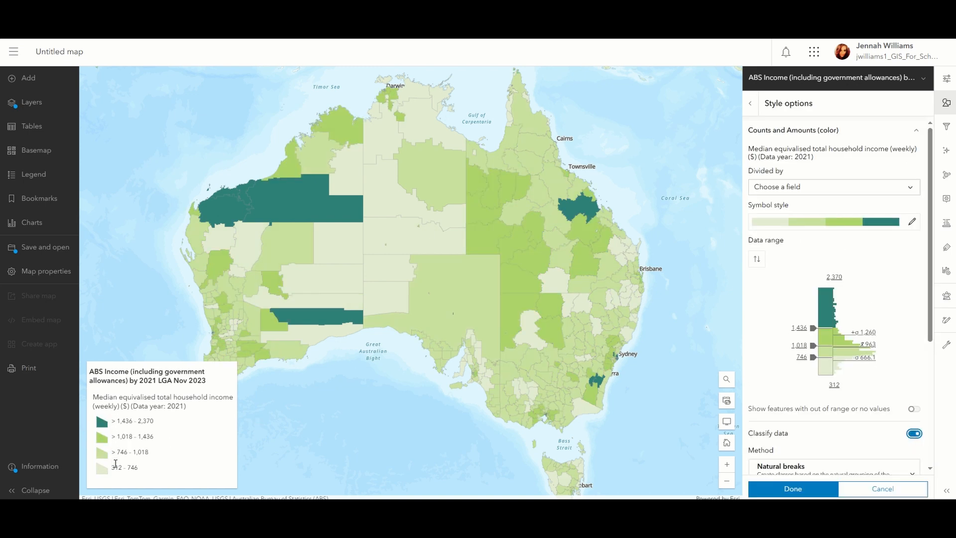
{"action": "scroll", "coordinate": [811, 407], "scroll_direction": "down", "scroll_amount": 2}
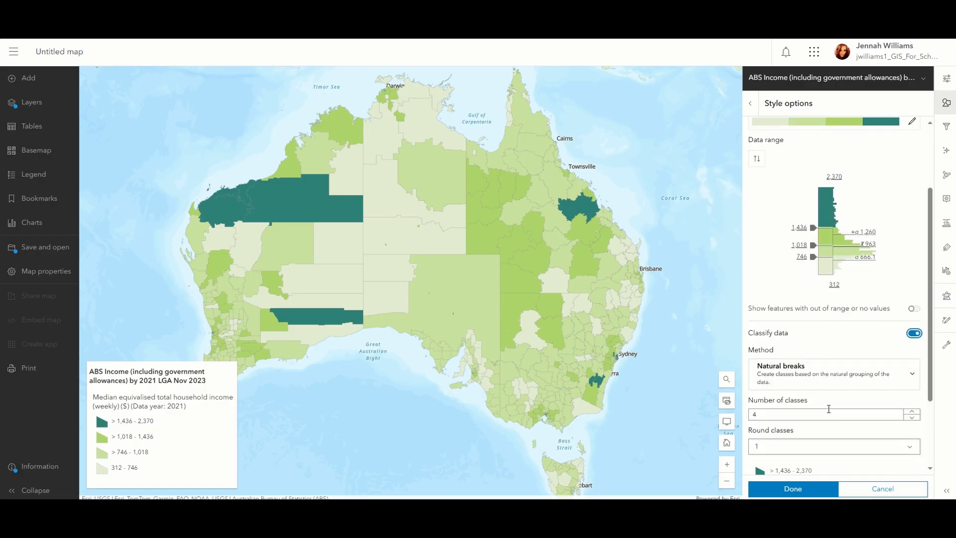
{"action": "left_click", "coordinate": [809, 488]}
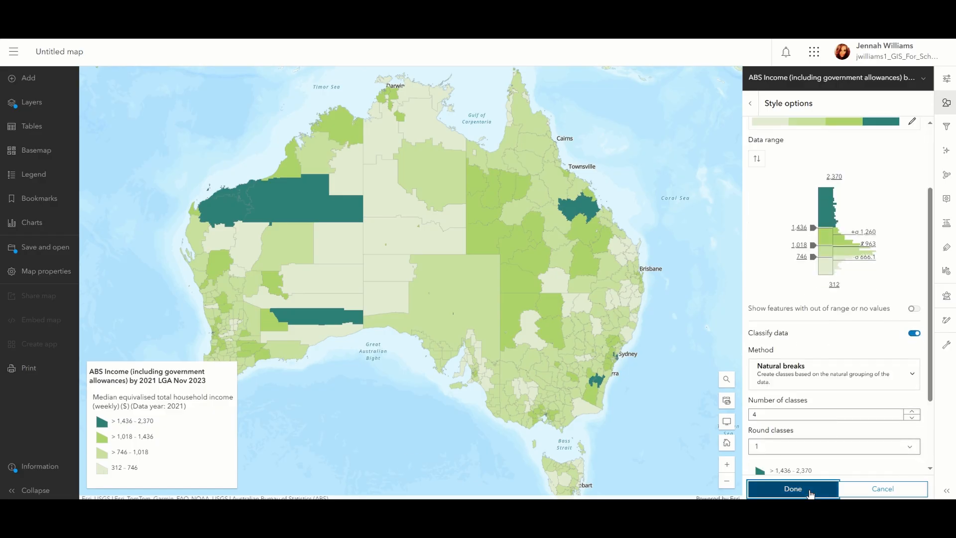
{"action": "left_click", "coordinate": [809, 490]}
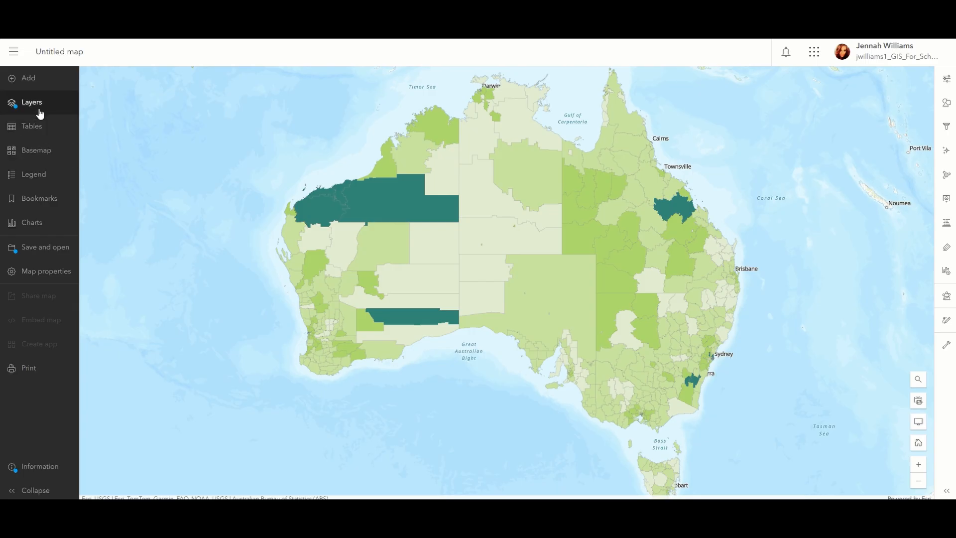
Step: Review the income classes in the map legend, then close the legend
{"action": "left_click", "coordinate": [38, 175]}
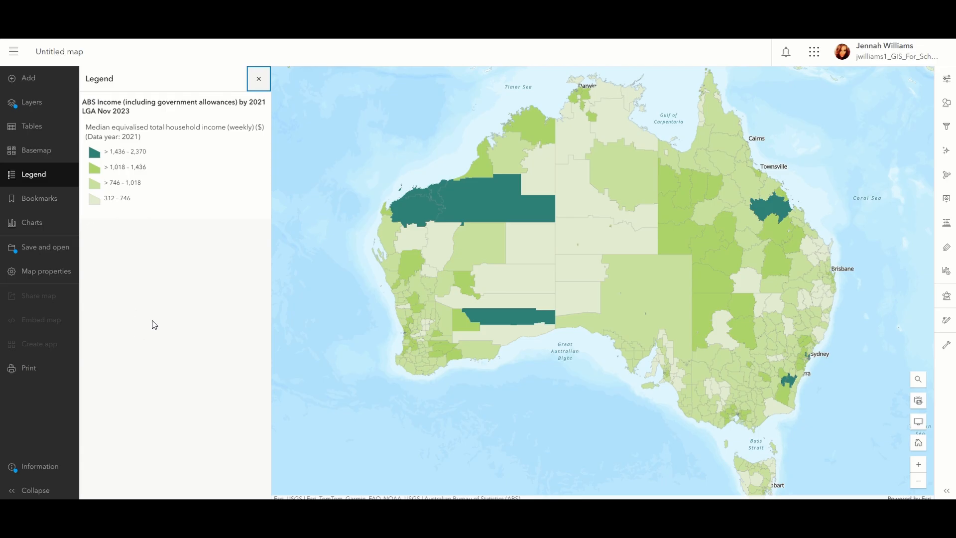
{"action": "left_click", "coordinate": [258, 81]}
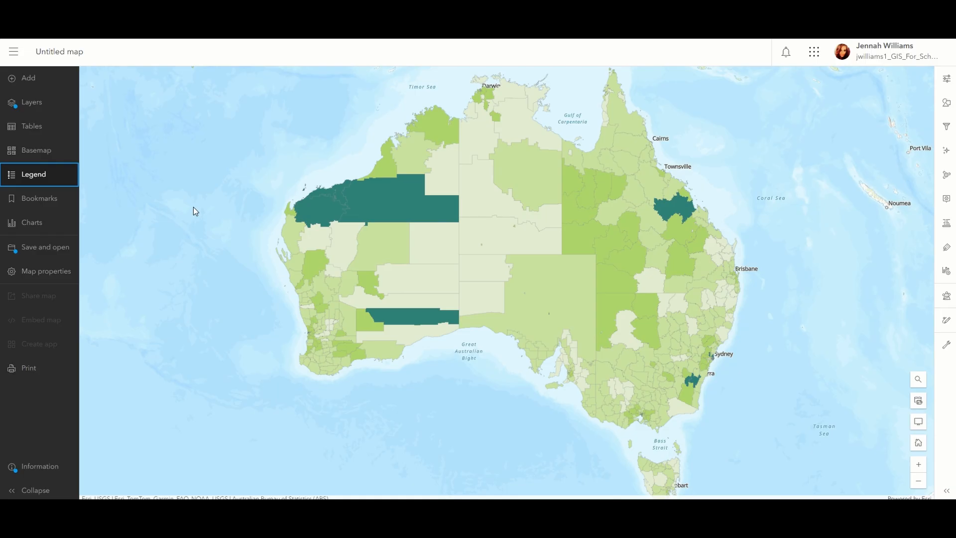
Step: Browse ArcGIS Online for layers to add and search for "abs"
{"action": "left_click", "coordinate": [45, 88]}
{"action": "left_click", "coordinate": [107, 80]}
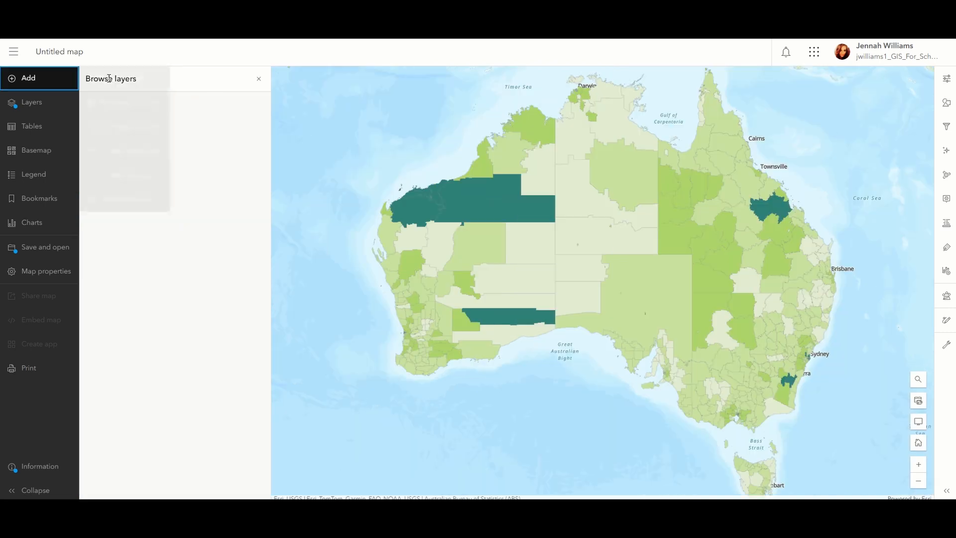
{"action": "left_click", "coordinate": [167, 104]}
{"action": "left_click", "coordinate": [182, 215]}
{"action": "left_click", "coordinate": [179, 125]}
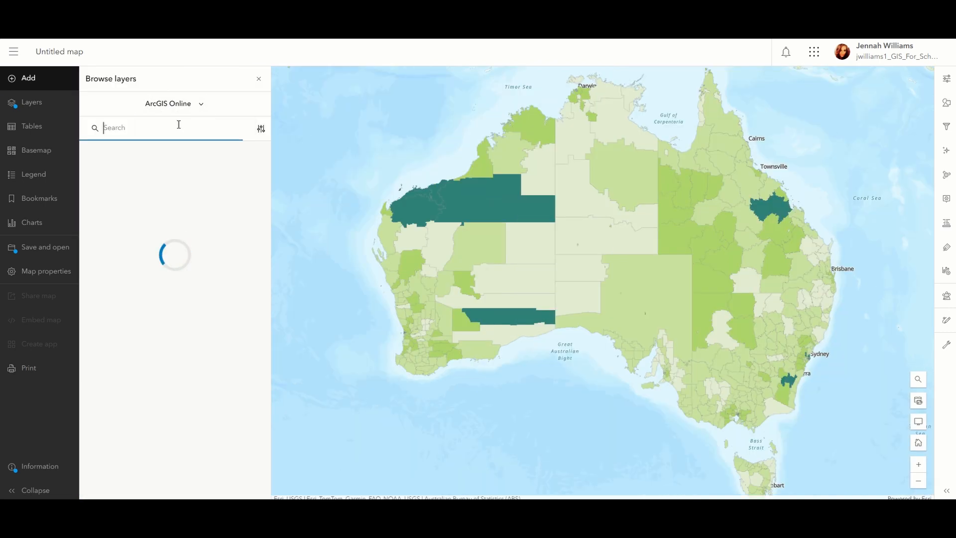
{"action": "type", "text": "abs"}
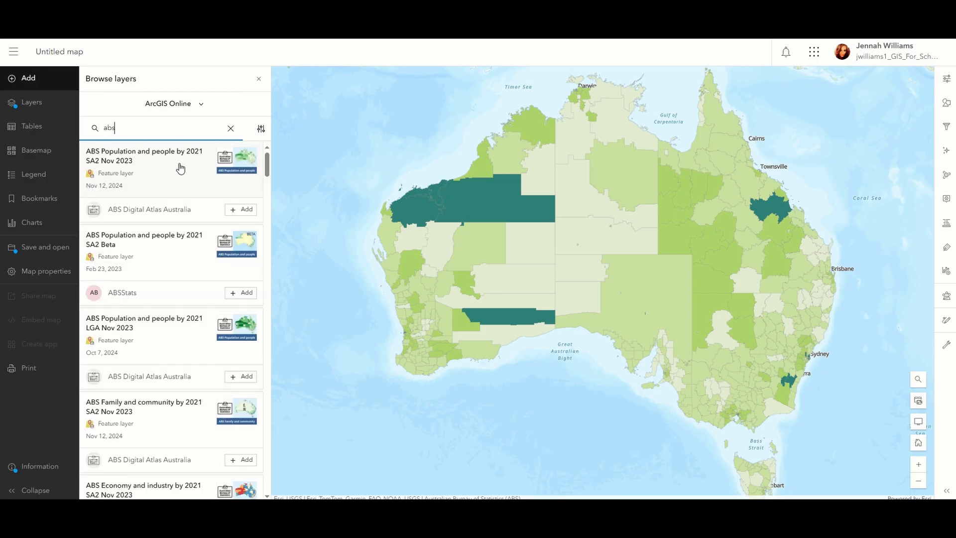
Step: Add the ABS Education and employment by 2021 SA2 Nov 2023 layer to the map and close the layer browser
{"action": "scroll", "coordinate": [180, 168], "scroll_direction": "down", "scroll_amount": 5}
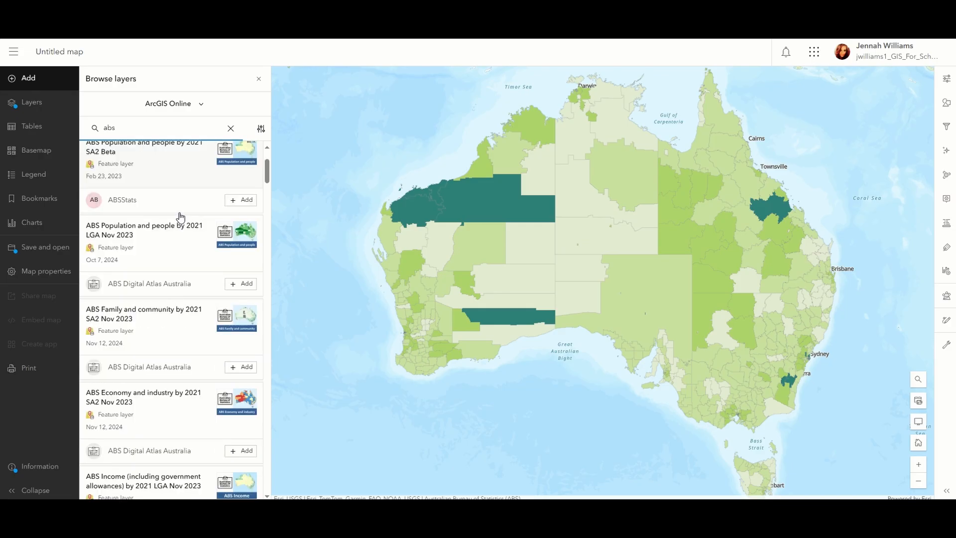
{"action": "scroll", "coordinate": [180, 217], "scroll_direction": "down", "scroll_amount": 2}
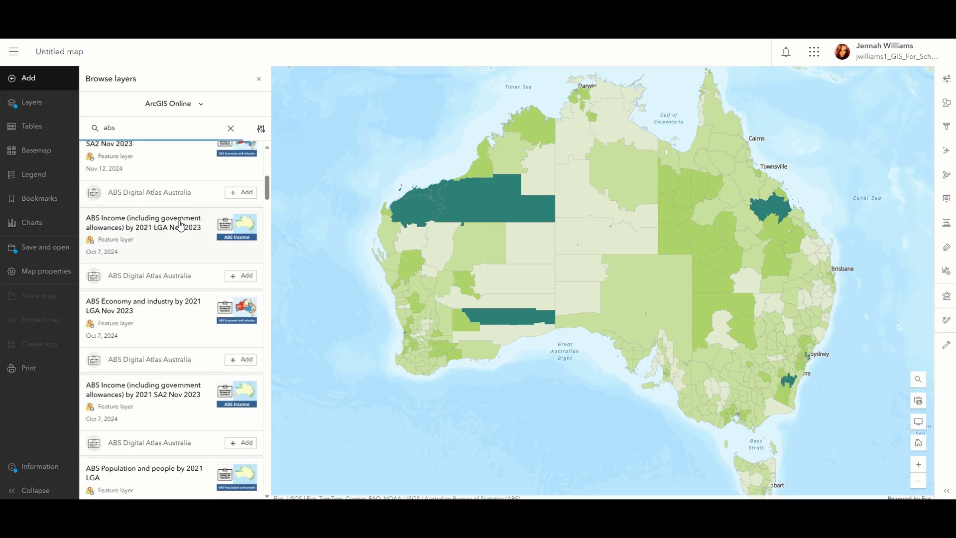
{"action": "scroll", "coordinate": [180, 229], "scroll_direction": "down", "scroll_amount": 1}
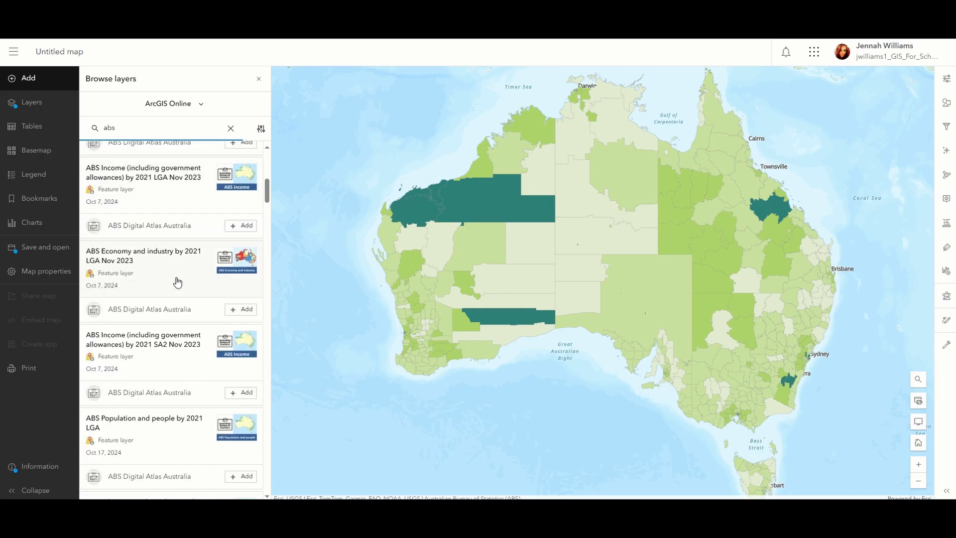
{"action": "scroll", "coordinate": [177, 282], "scroll_direction": "down", "scroll_amount": 4}
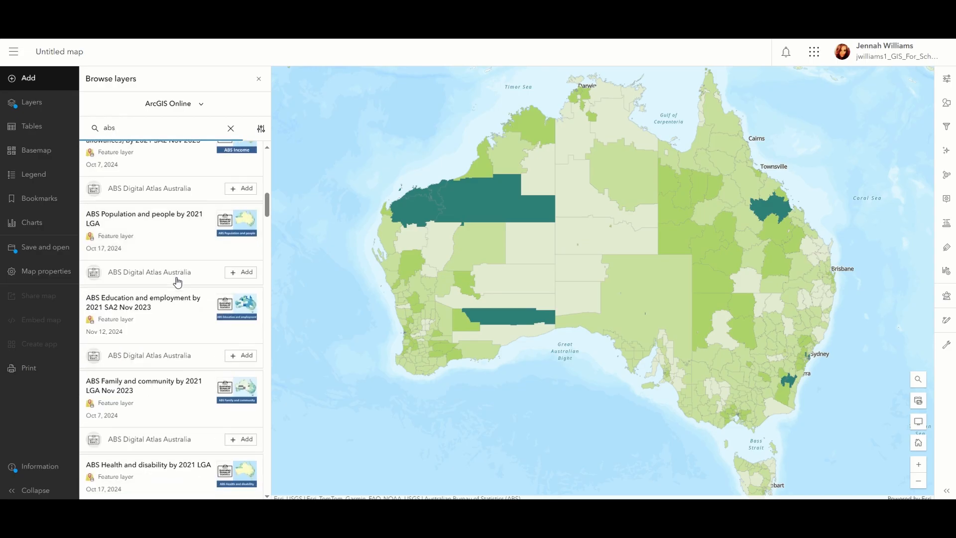
{"action": "scroll", "coordinate": [176, 282], "scroll_direction": "down", "scroll_amount": 1}
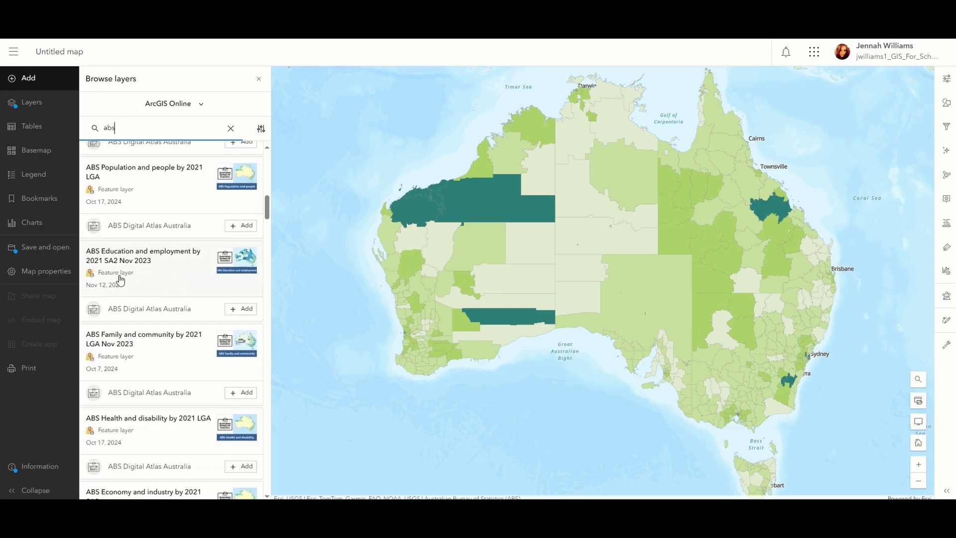
{"action": "left_click", "coordinate": [246, 311]}
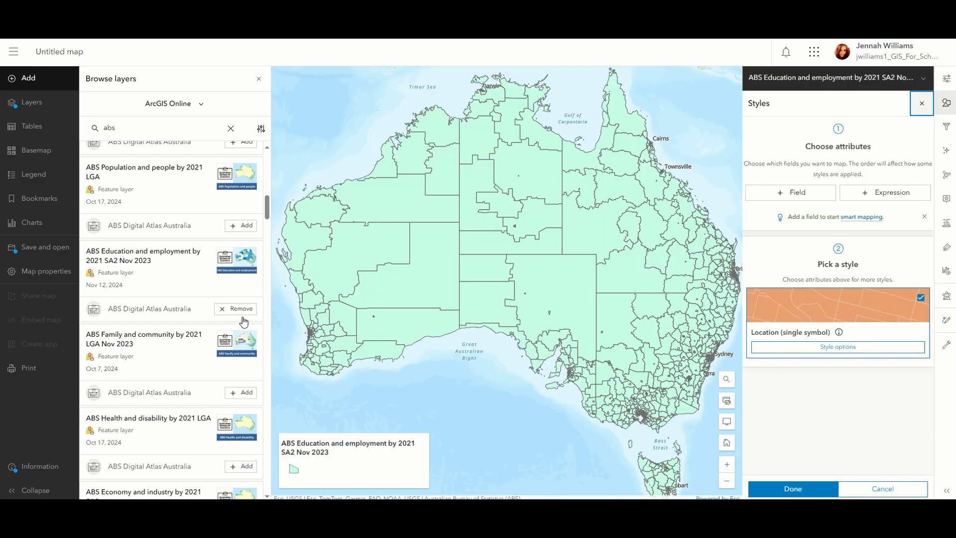
{"action": "left_click", "coordinate": [258, 79]}
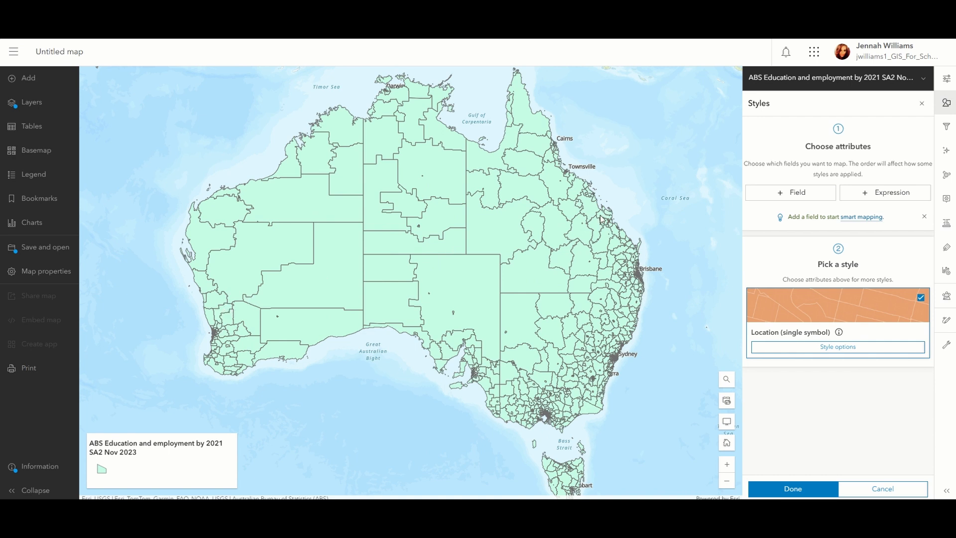
Step: Add the field Total number of employee jobs (Data year: 2020) as the style attribute of the Education and employment layer
{"action": "left_click", "coordinate": [818, 200]}
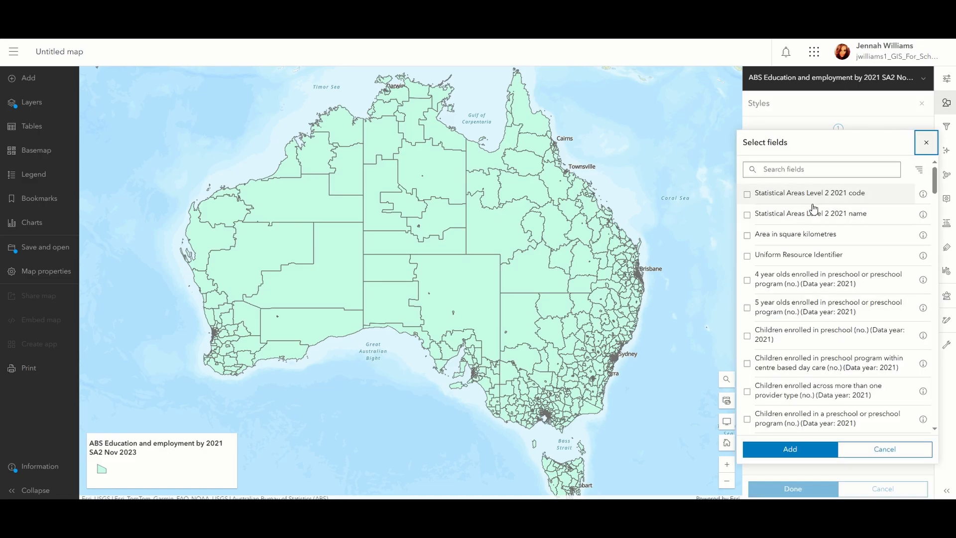
{"action": "scroll", "coordinate": [839, 239], "scroll_direction": "down", "scroll_amount": 5}
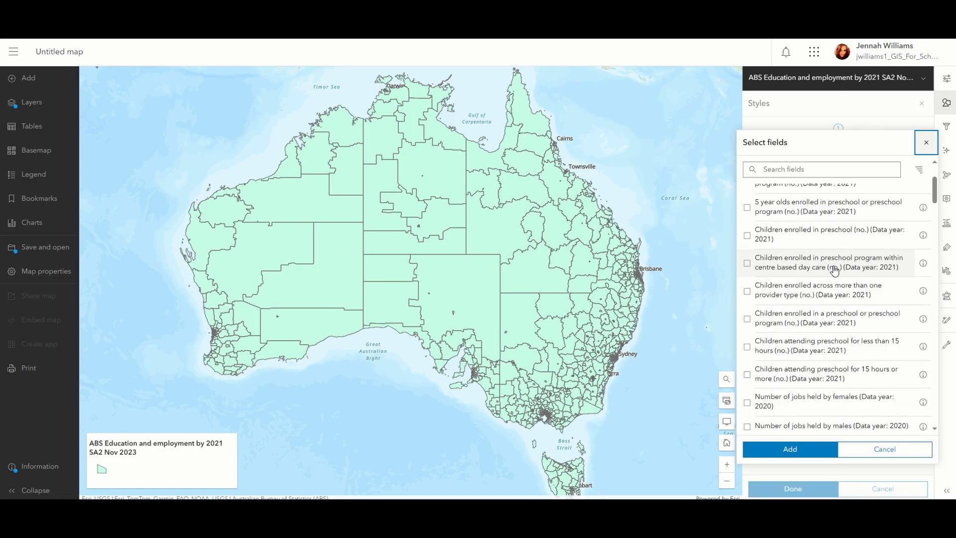
{"action": "scroll", "coordinate": [834, 271], "scroll_direction": "down", "scroll_amount": 2}
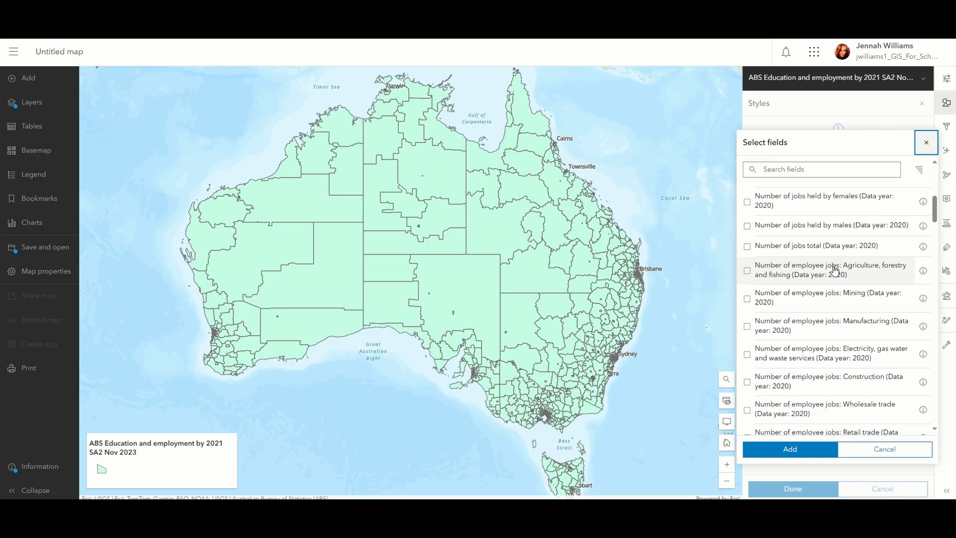
{"action": "scroll", "coordinate": [835, 270], "scroll_direction": "down", "scroll_amount": 2}
{"action": "scroll", "coordinate": [835, 270], "scroll_direction": "down", "scroll_amount": 7}
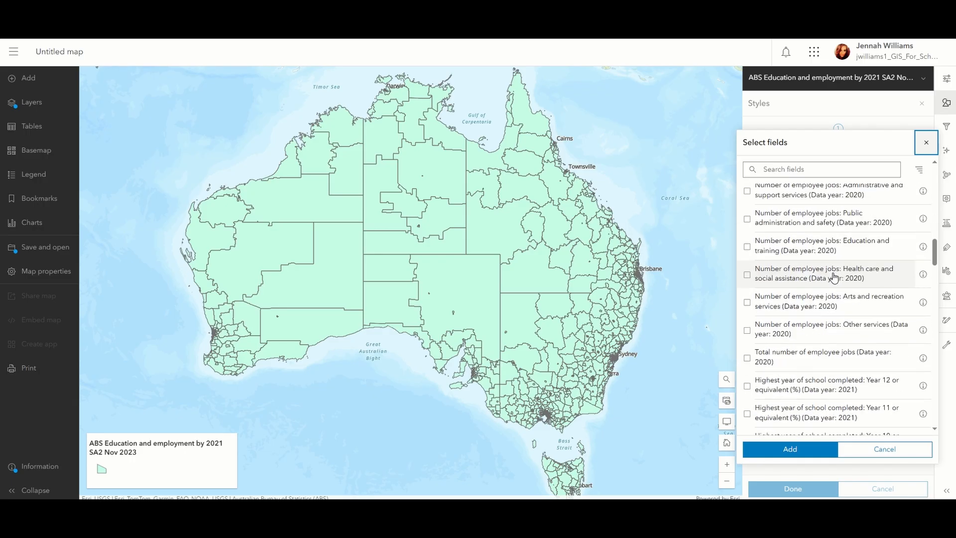
{"action": "left_click", "coordinate": [744, 332]}
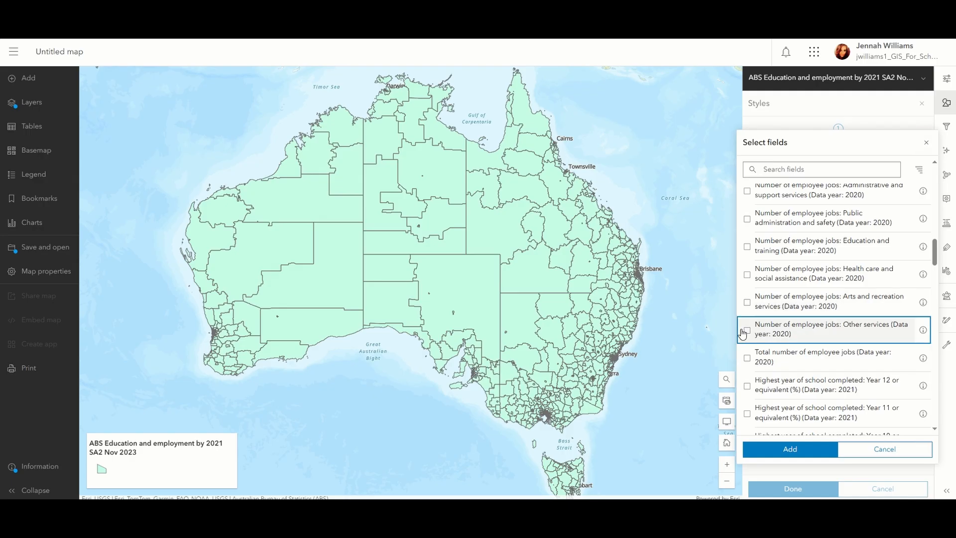
{"action": "left_click", "coordinate": [747, 359]}
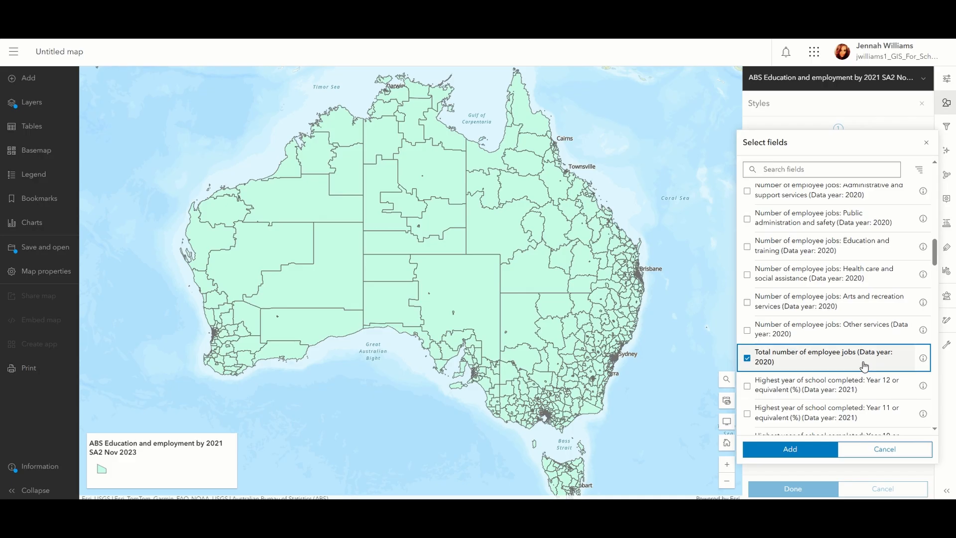
{"action": "left_click", "coordinate": [763, 453]}
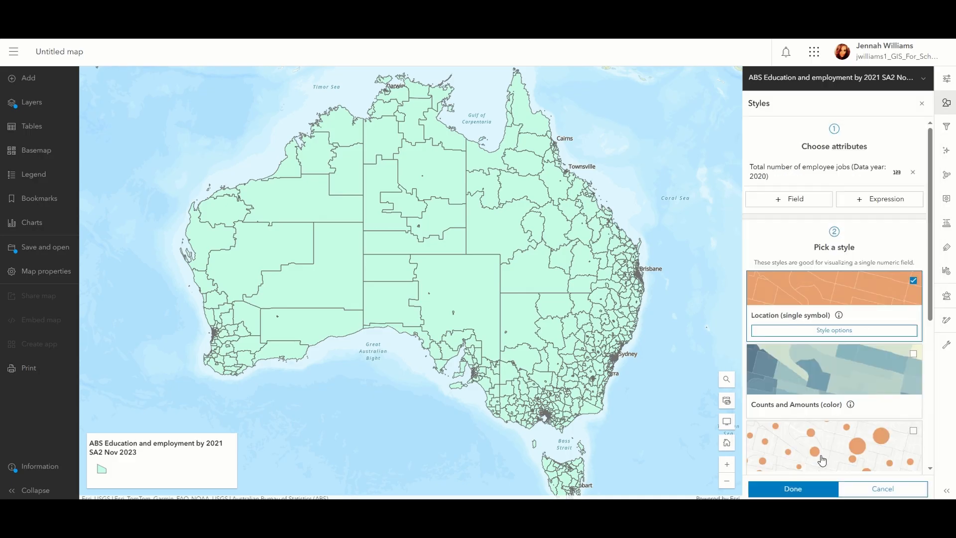
Step: Compare the Counts and Amounts (size) and Dot Density styles for the jobs data, and keep Counts and Amounts (size)
{"action": "left_click", "coordinate": [828, 441]}
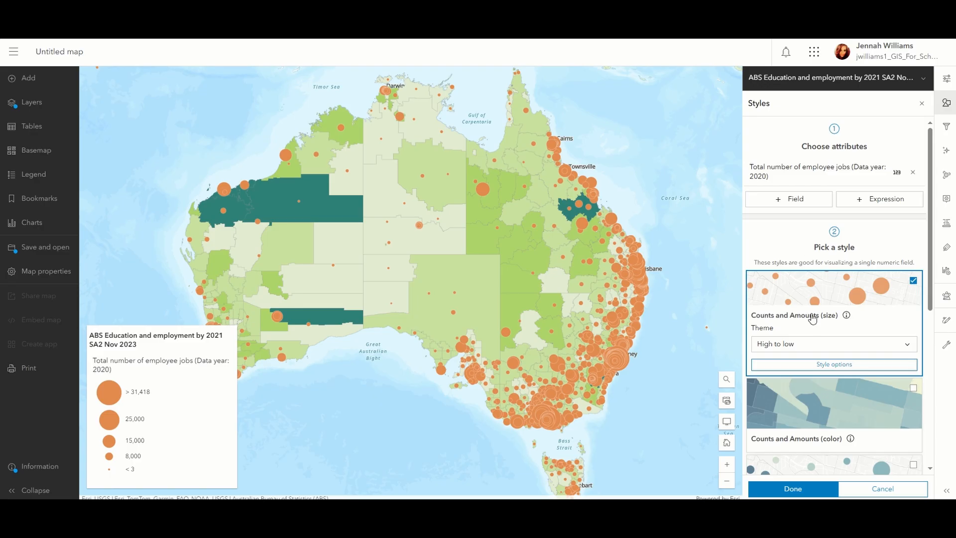
{"action": "scroll", "coordinate": [819, 324], "scroll_direction": "down", "scroll_amount": 5}
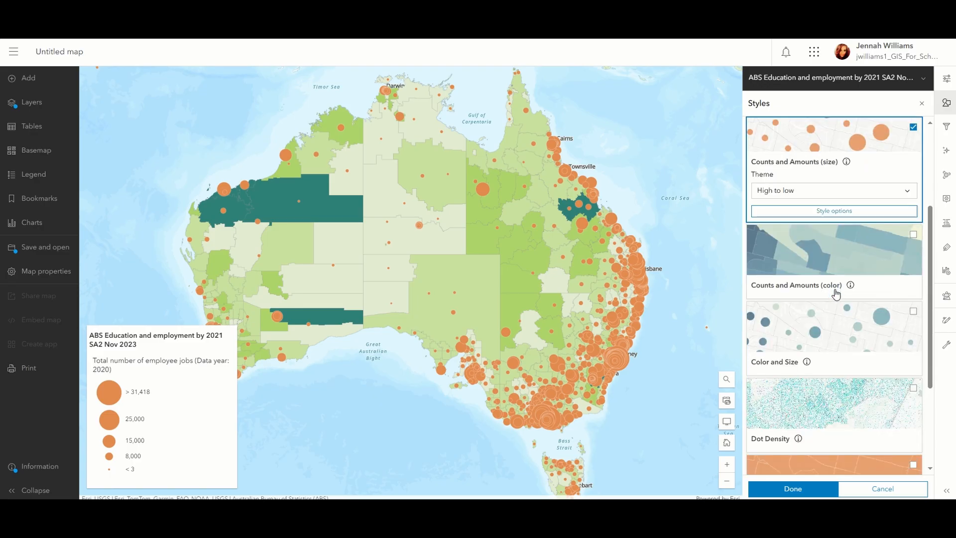
{"action": "left_click", "coordinate": [833, 314]}
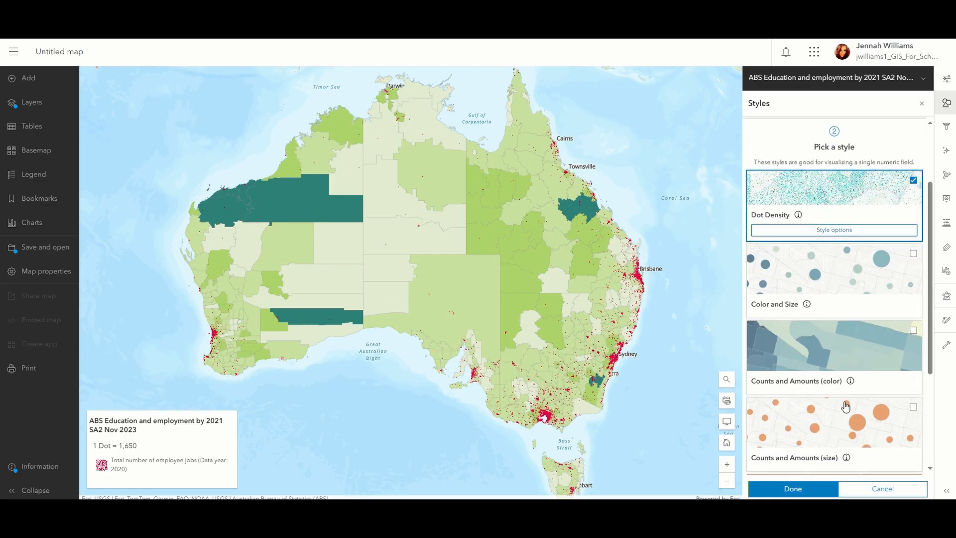
{"action": "left_click", "coordinate": [846, 406]}
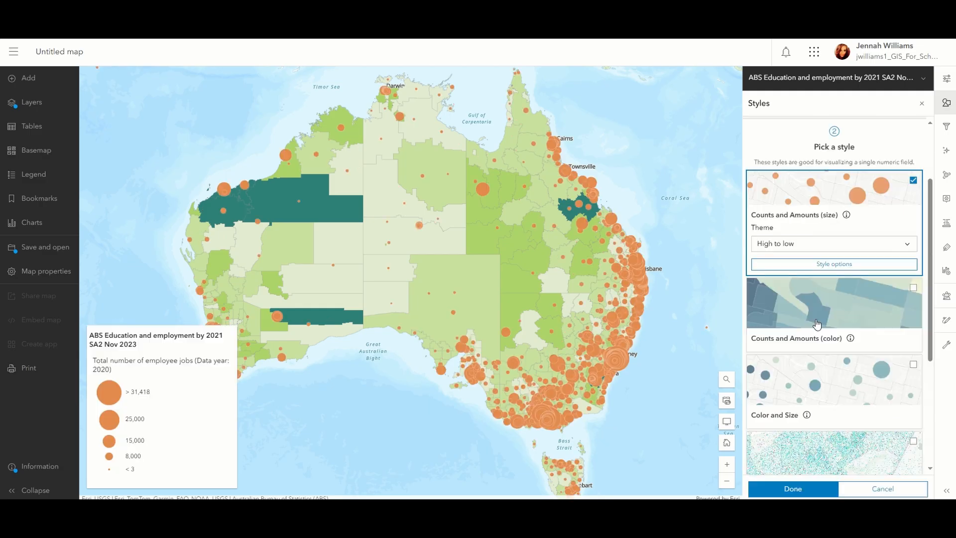
Step: Change the proportional symbol to the purple graduation cap from the Government category and finish styling the Education and employment layer
{"action": "left_click", "coordinate": [858, 272]}
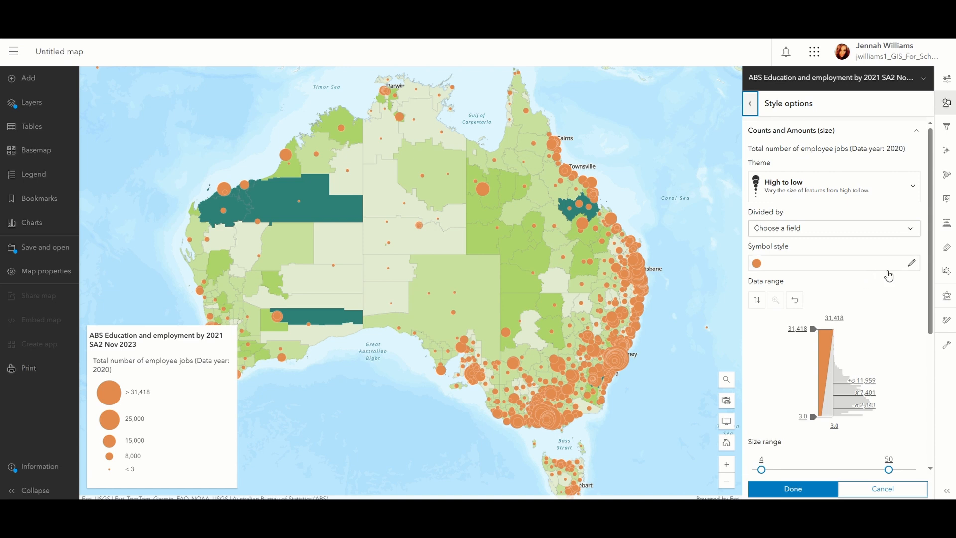
{"action": "left_click", "coordinate": [912, 264]}
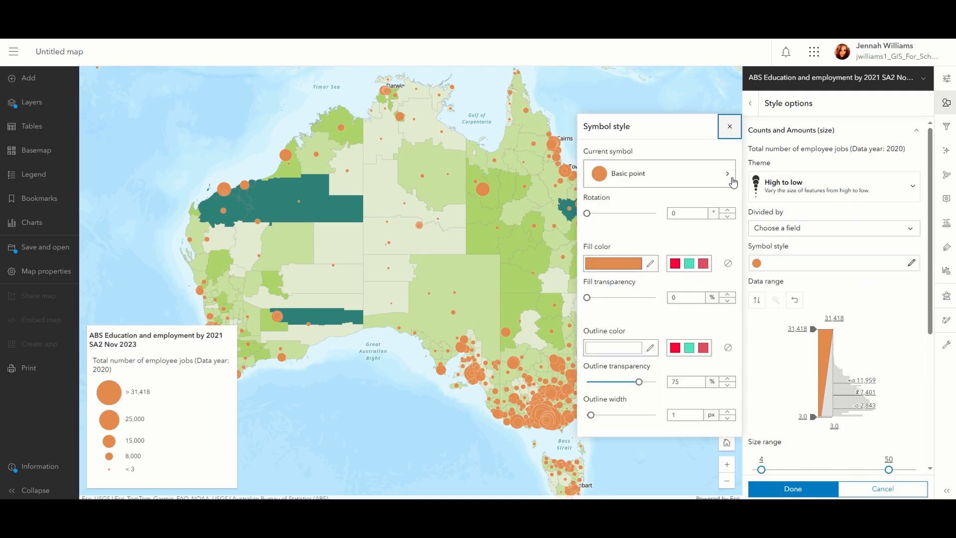
{"action": "left_click", "coordinate": [727, 173]}
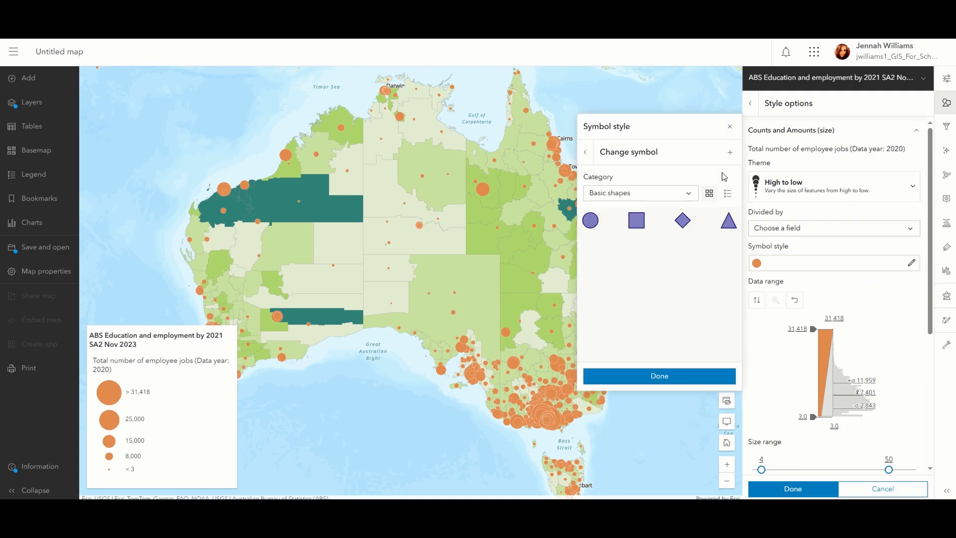
{"action": "left_click", "coordinate": [689, 194]}
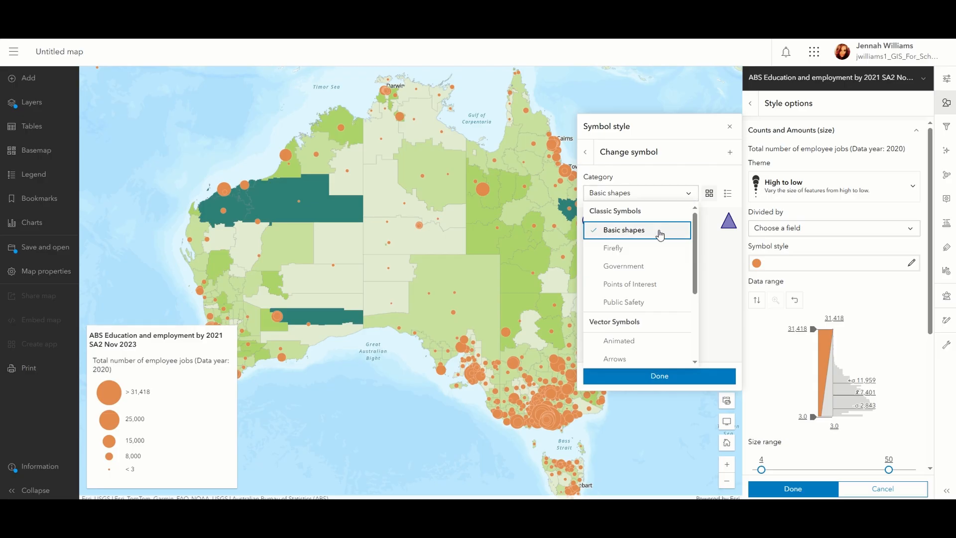
{"action": "left_click", "coordinate": [642, 268]}
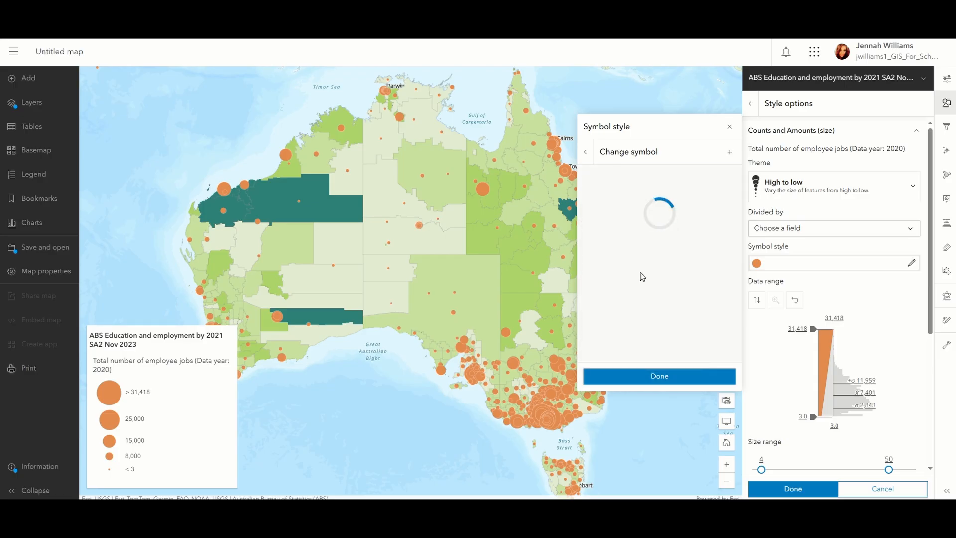
{"action": "scroll", "coordinate": [680, 239], "scroll_direction": "down", "scroll_amount": 5}
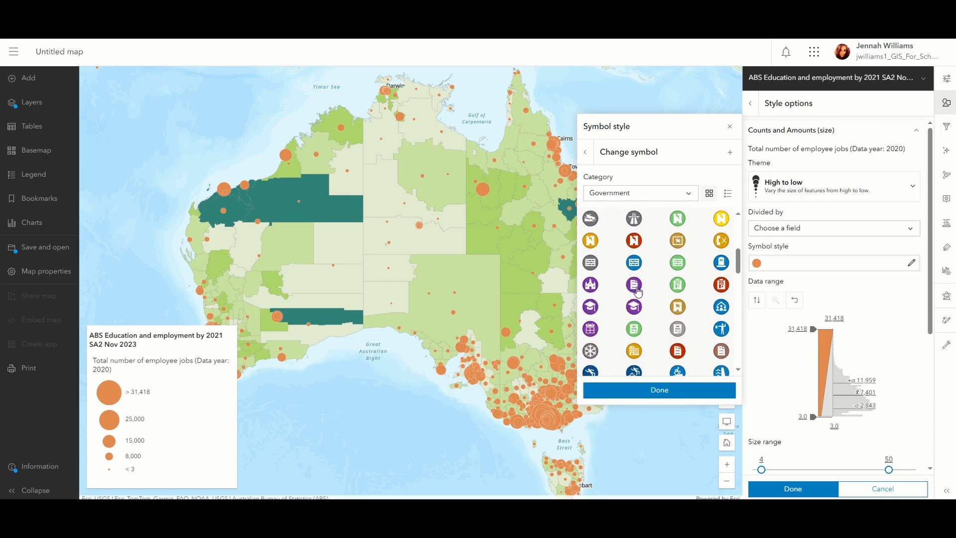
{"action": "left_click", "coordinate": [589, 307]}
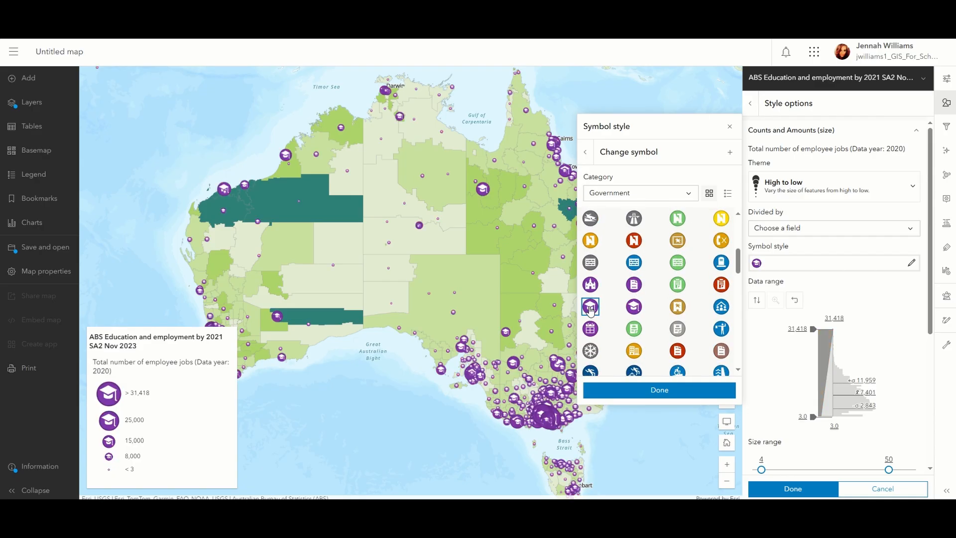
{"action": "left_click", "coordinate": [707, 395]}
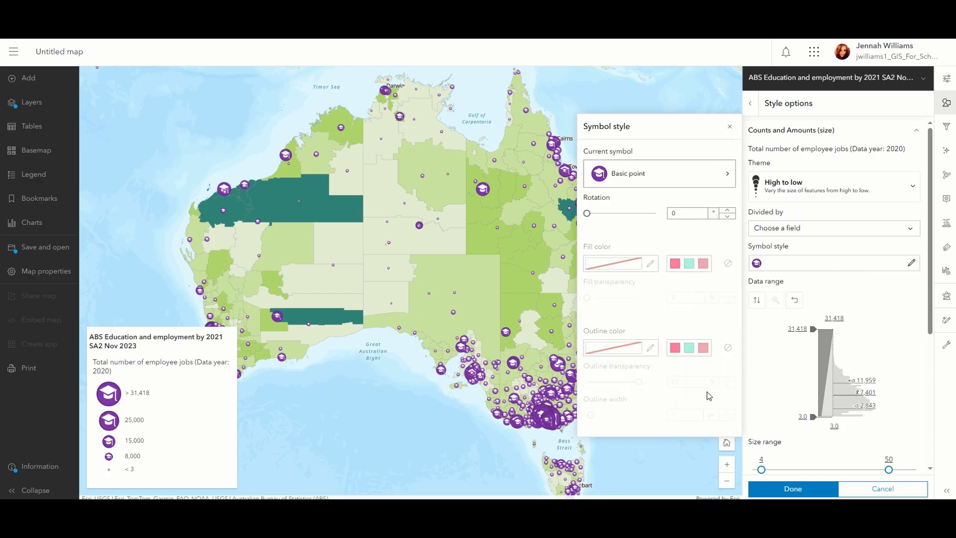
{"action": "left_click", "coordinate": [769, 490]}
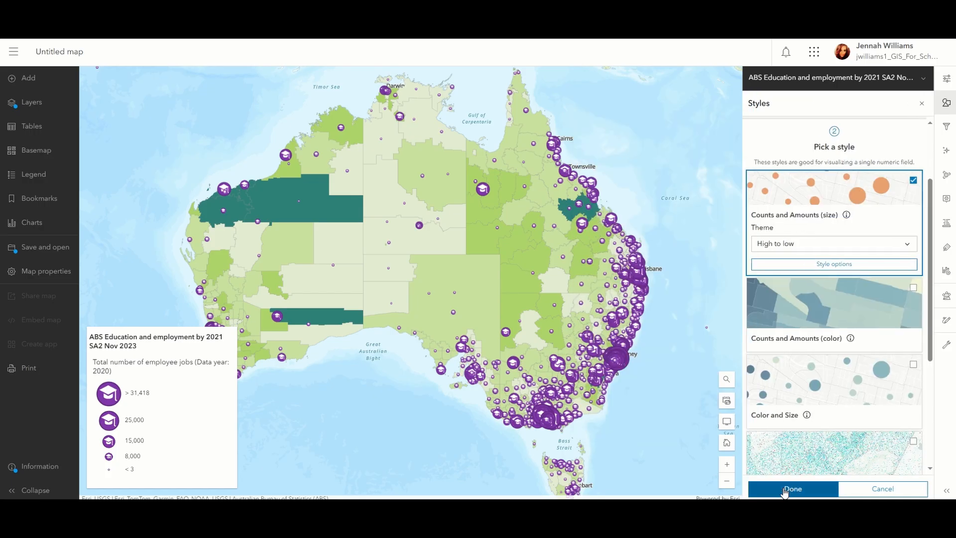
{"action": "left_click", "coordinate": [784, 488]}
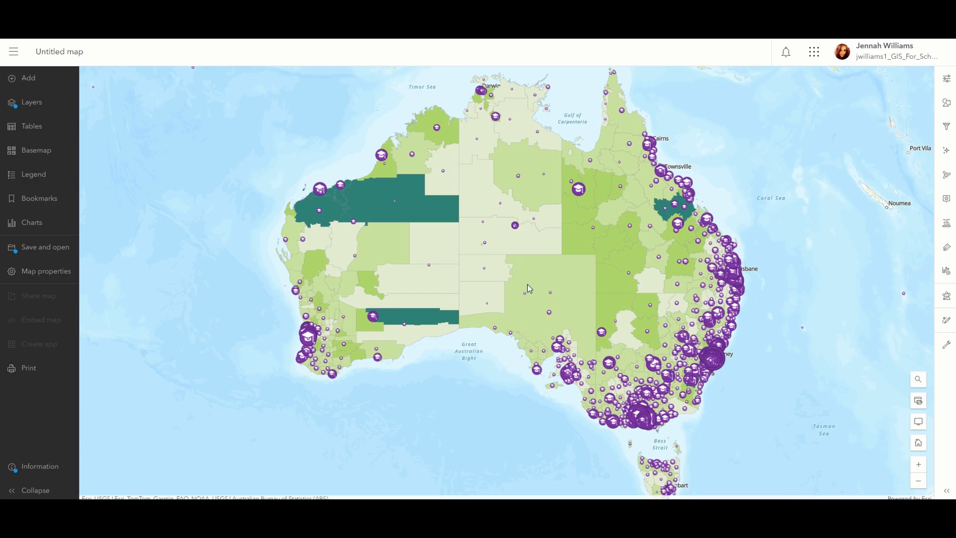
Step: Review both layers in the map legend, and hide the ABS Education and employment layer
{"action": "left_click", "coordinate": [48, 113]}
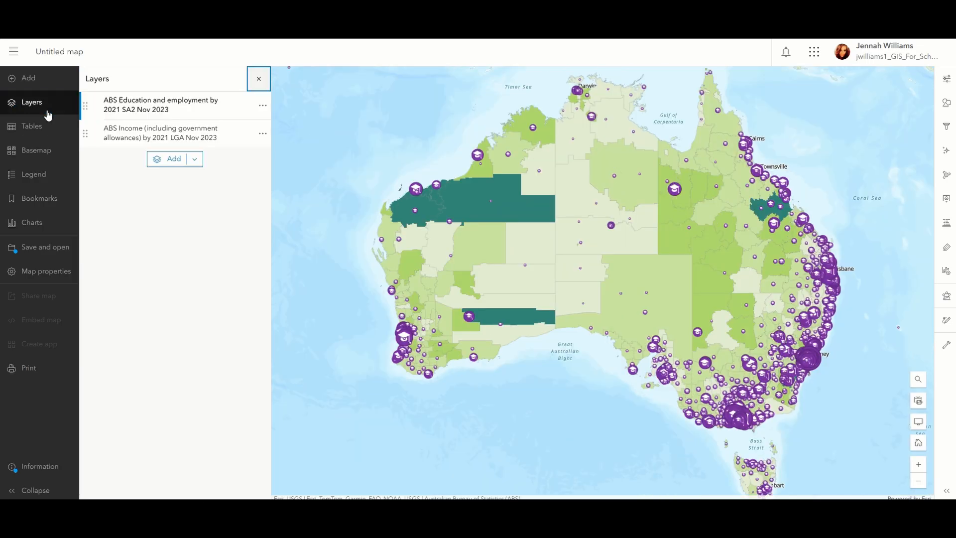
{"action": "left_click", "coordinate": [46, 173]}
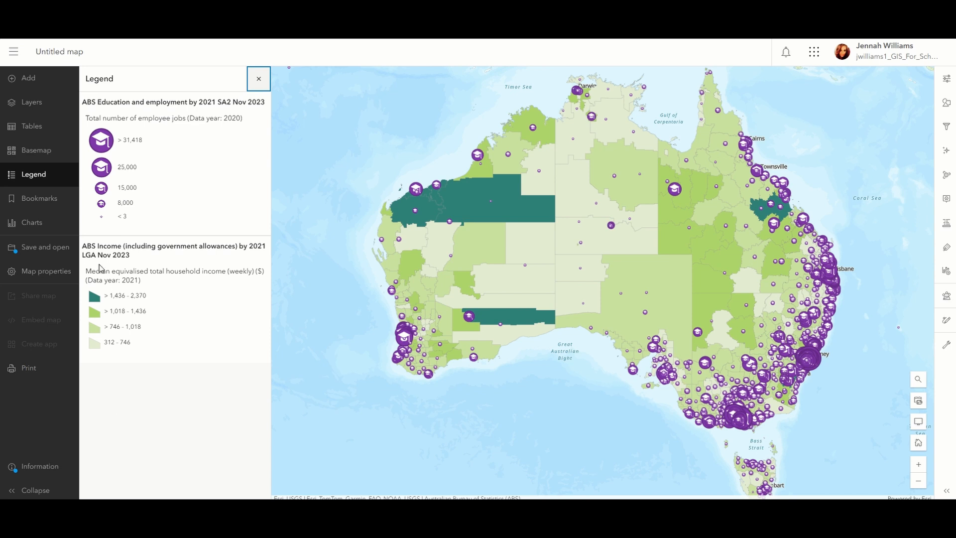
{"action": "left_click", "coordinate": [56, 104]}
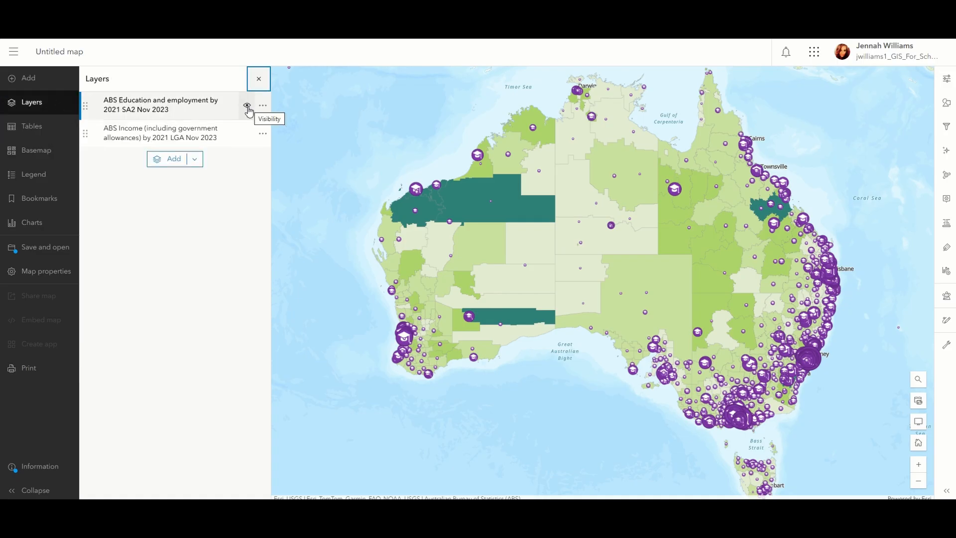
{"action": "left_click", "coordinate": [246, 106]}
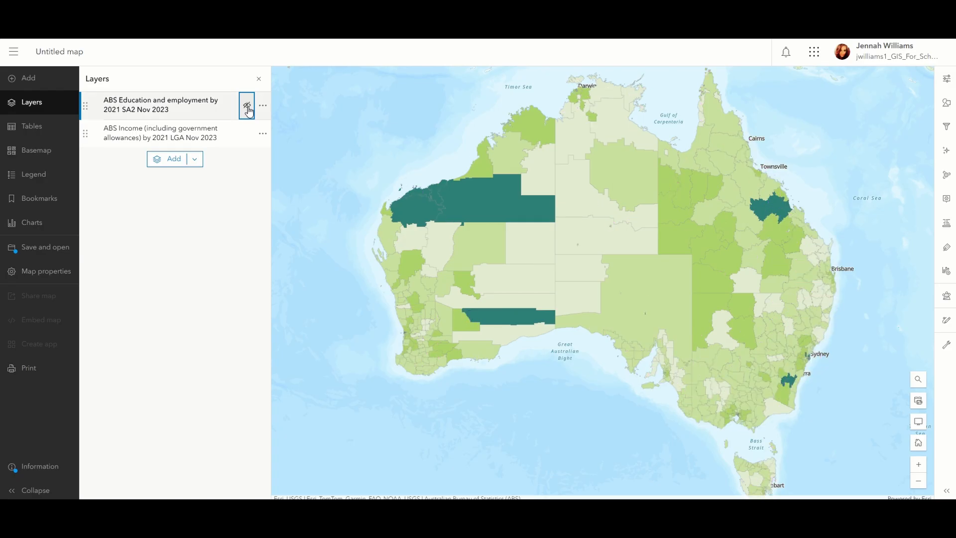
Step: Duplicate the ABS Income (including government allowances) by 2021 LGA Nov 2023 layer
{"action": "left_click", "coordinate": [122, 134]}
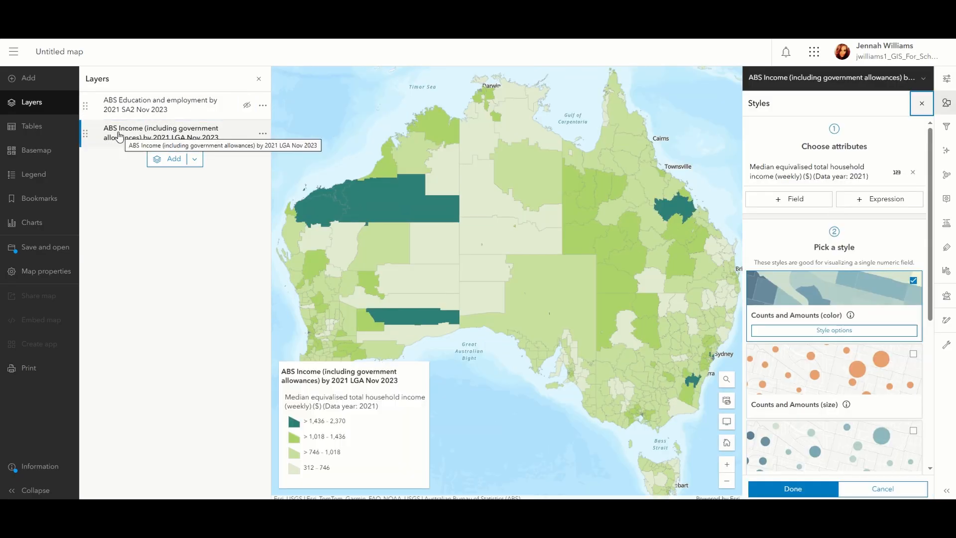
{"action": "left_click", "coordinate": [262, 134]}
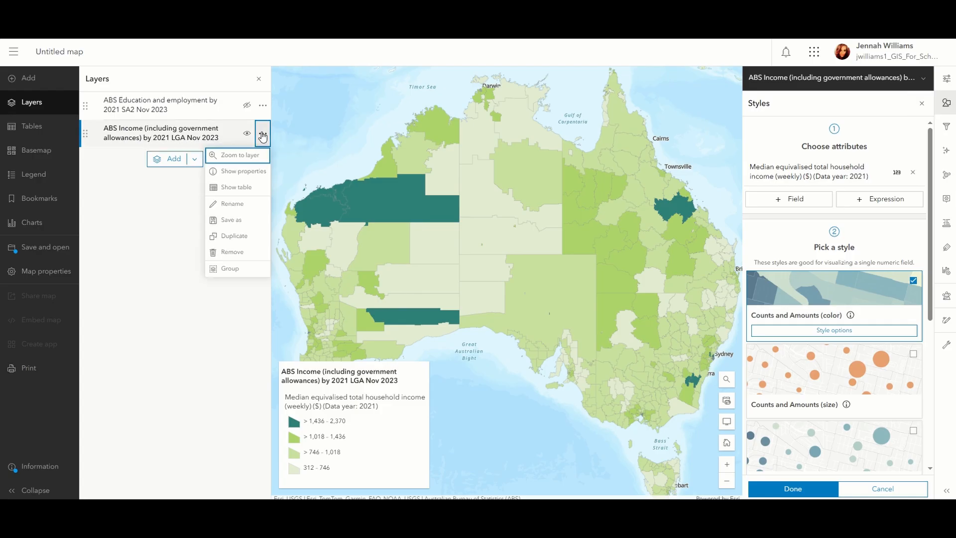
{"action": "left_click", "coordinate": [253, 236]}
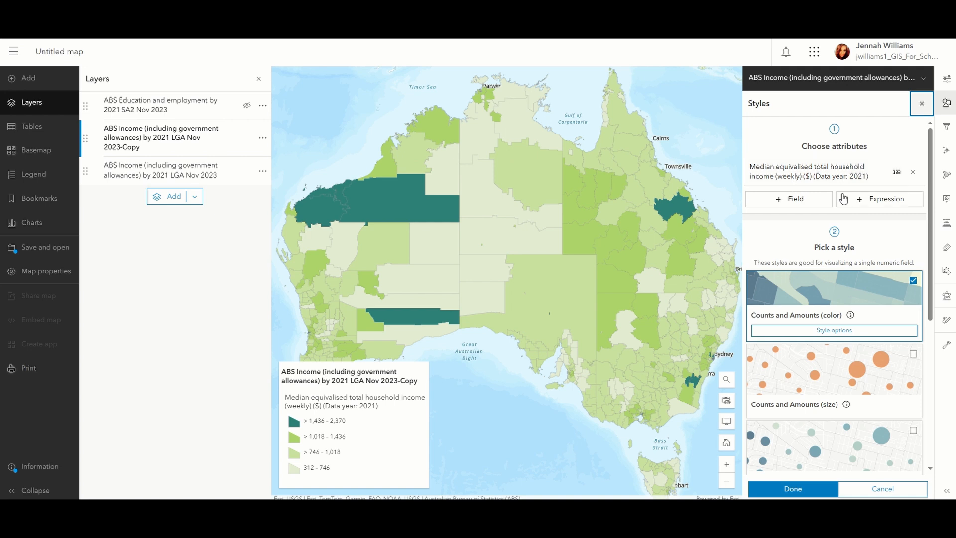
Step: Replace the copied layer's style attribute with Personal income: Total superannuation and annuity income ($m) (Data year: 2020), and choose Counts and Amounts (size)
{"action": "left_click", "coordinate": [913, 174]}
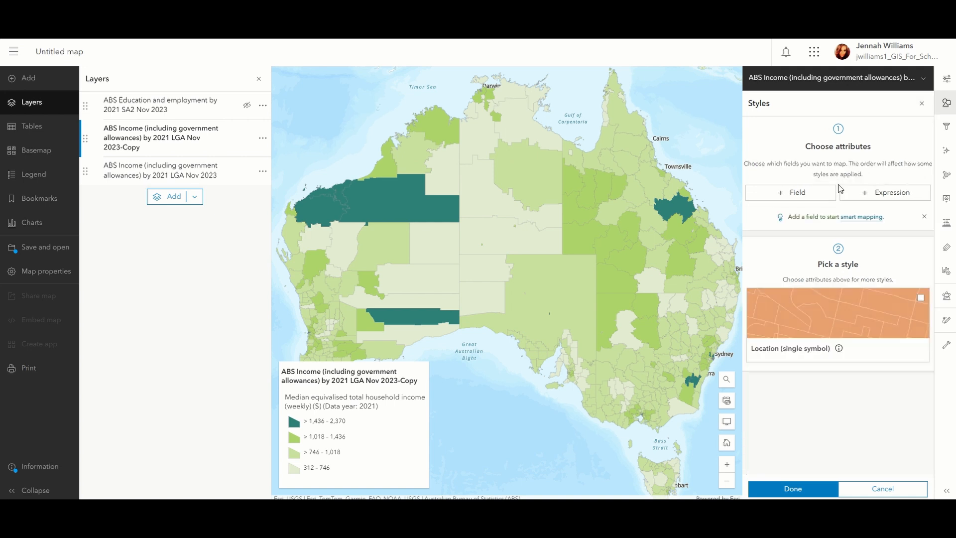
{"action": "left_click", "coordinate": [819, 193]}
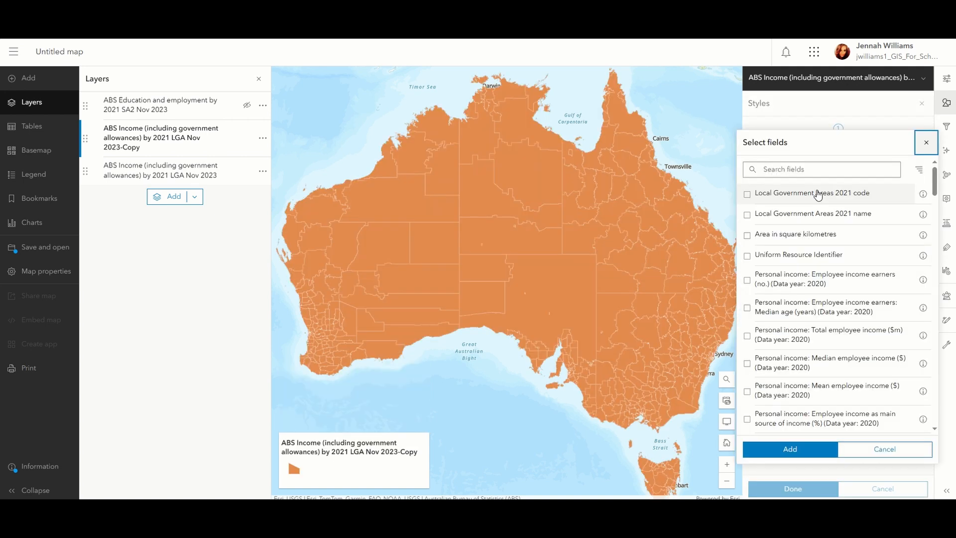
{"action": "scroll", "coordinate": [821, 255], "scroll_direction": "down", "scroll_amount": 8}
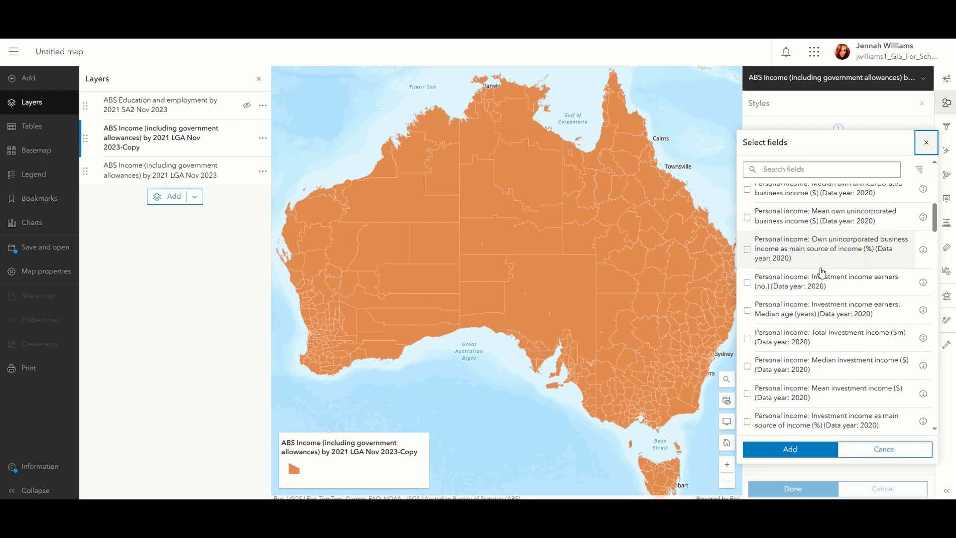
{"action": "scroll", "coordinate": [821, 272], "scroll_direction": "down", "scroll_amount": 5}
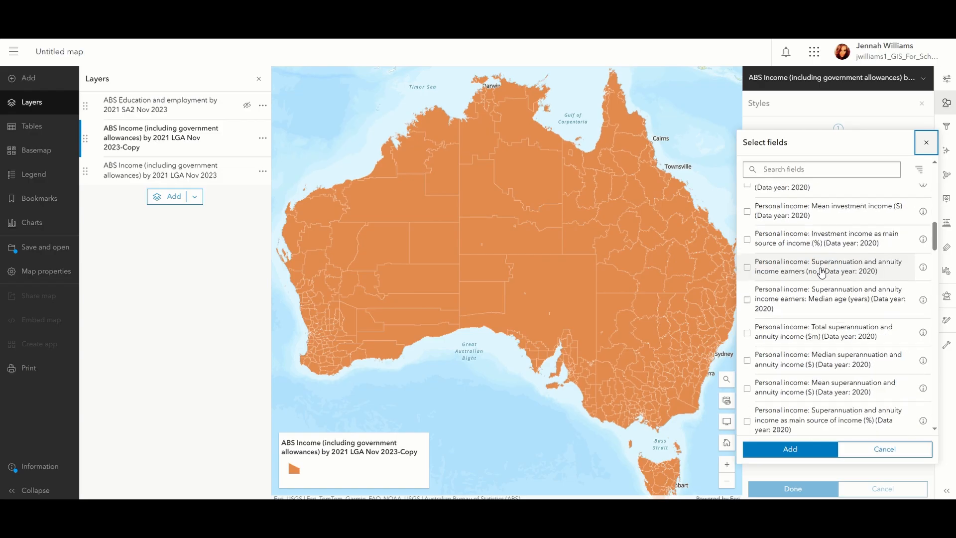
{"action": "left_click", "coordinate": [749, 316]}
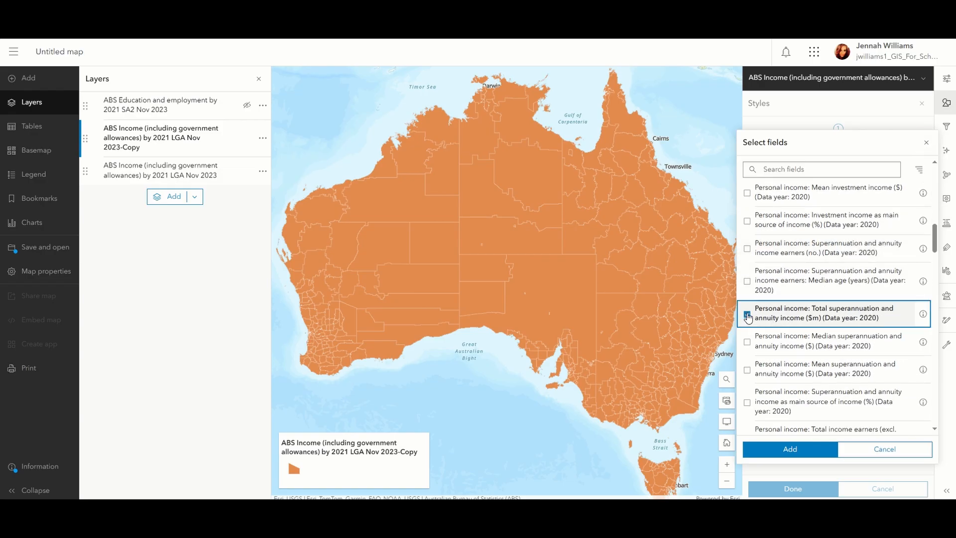
{"action": "left_click", "coordinate": [797, 448]}
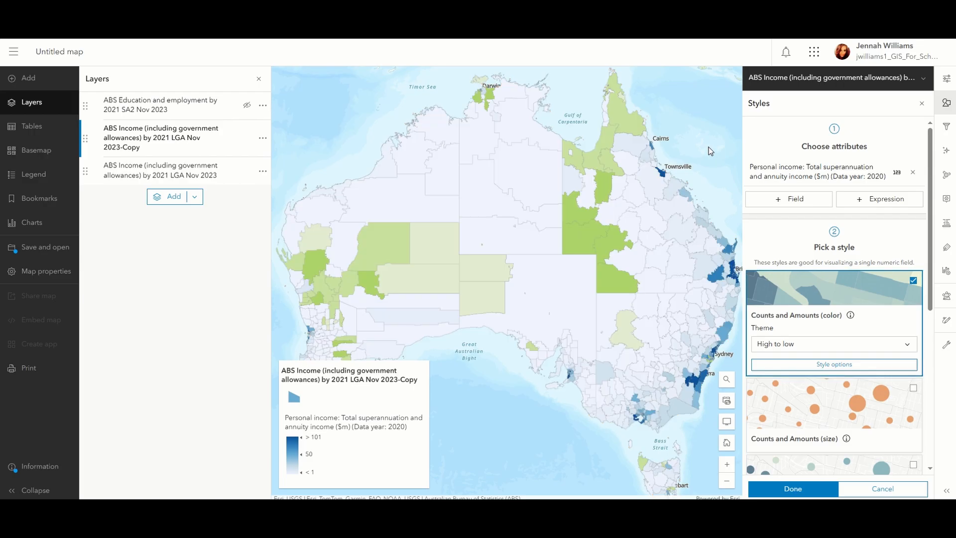
{"action": "left_click", "coordinate": [835, 403]}
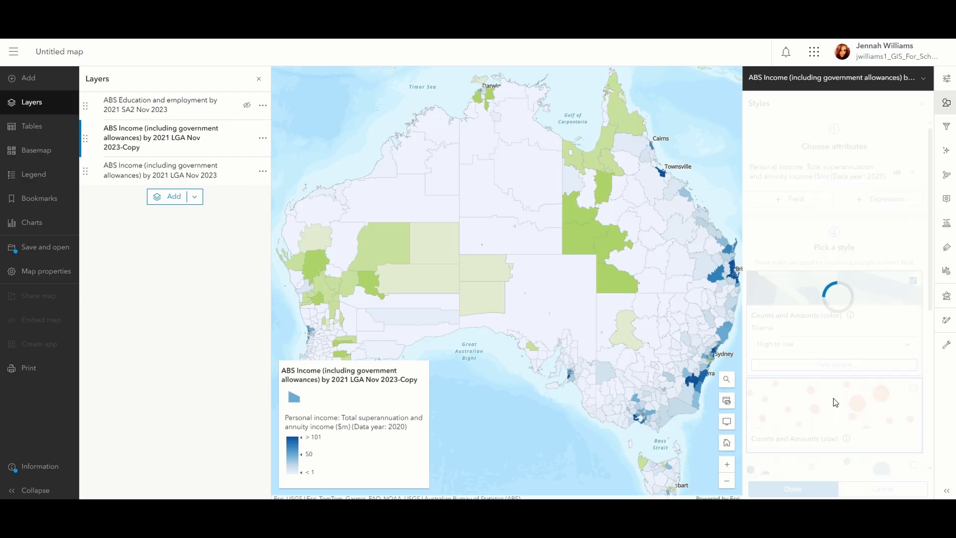